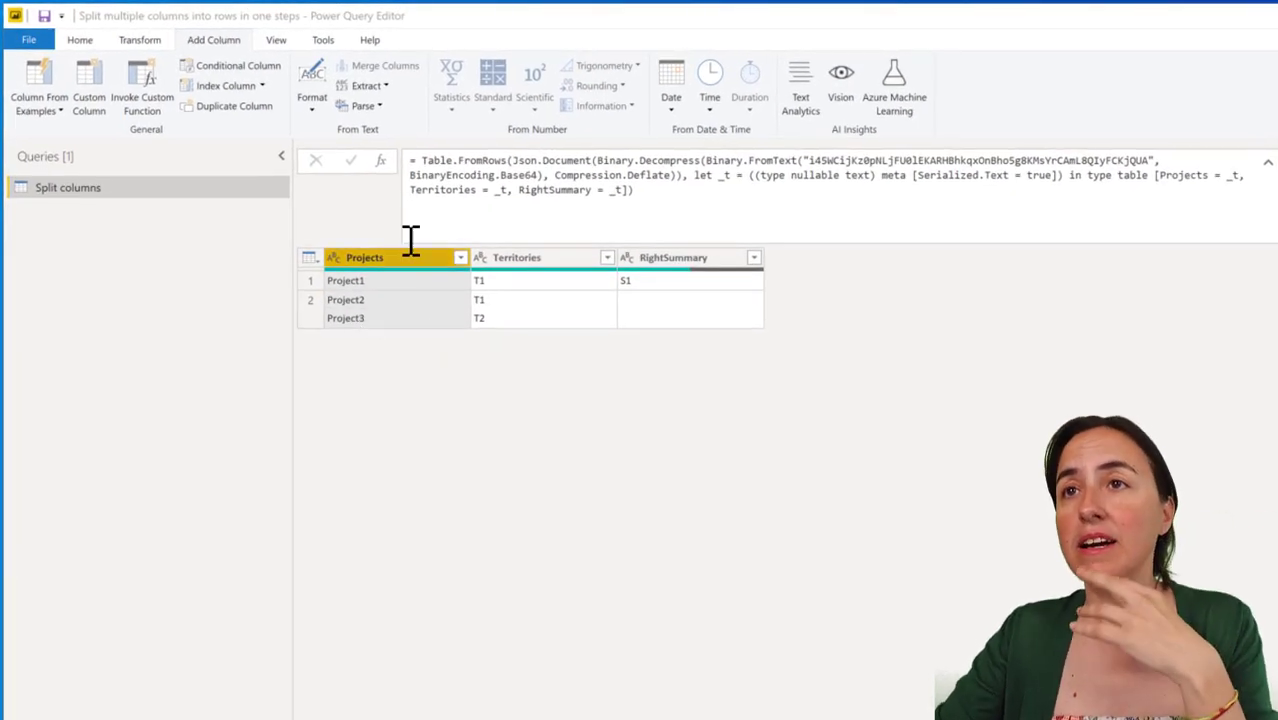
Try splitting Projects by line feed into rows without the automatic type change.
click(80, 40)
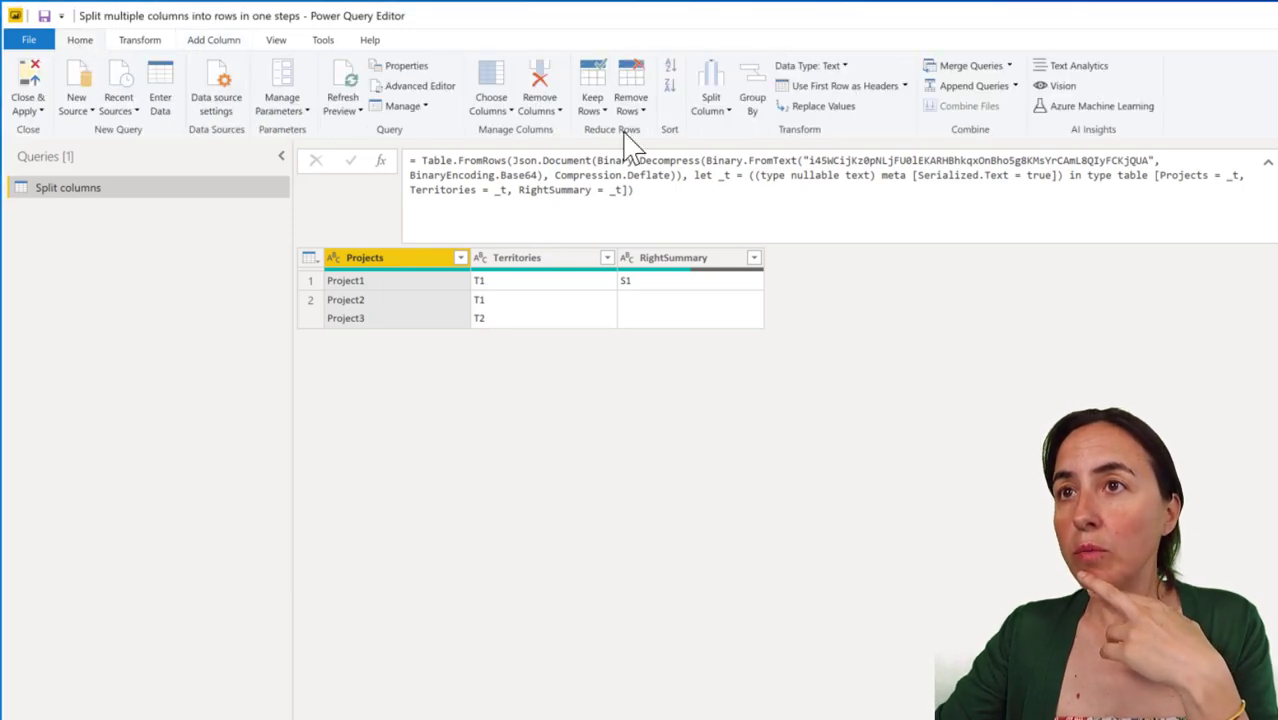
click(712, 108)
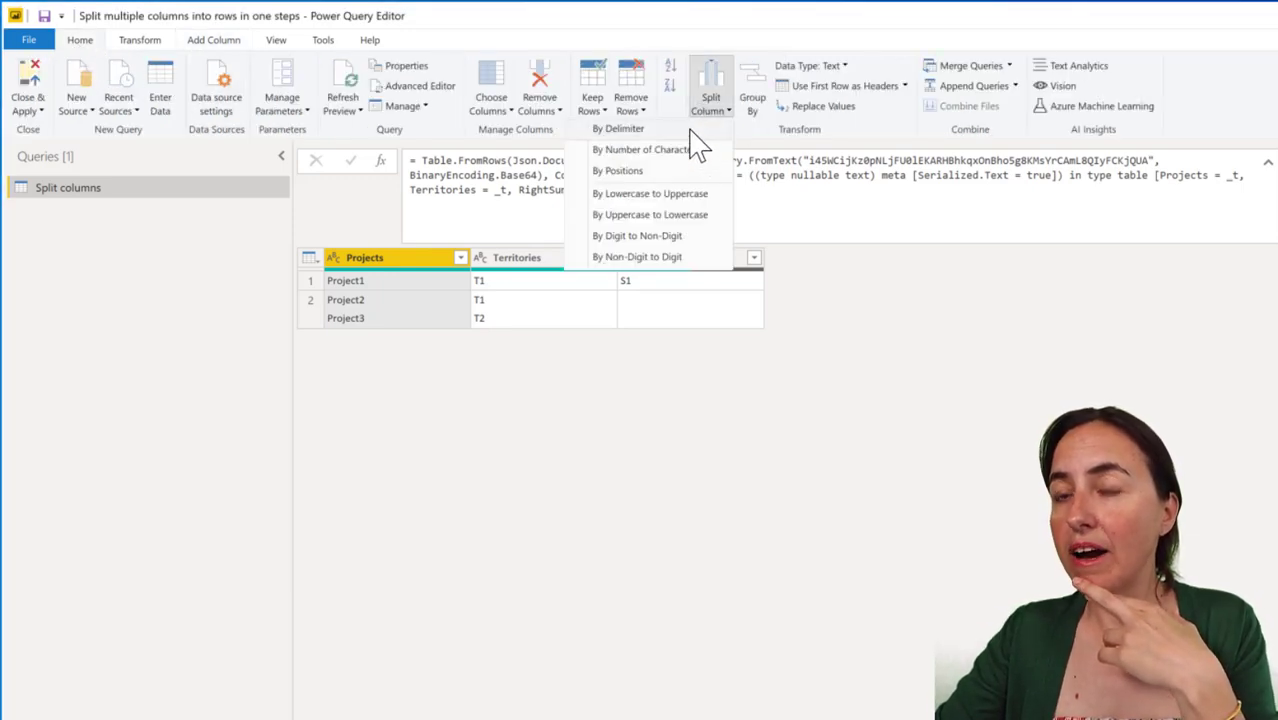
key(Escape)
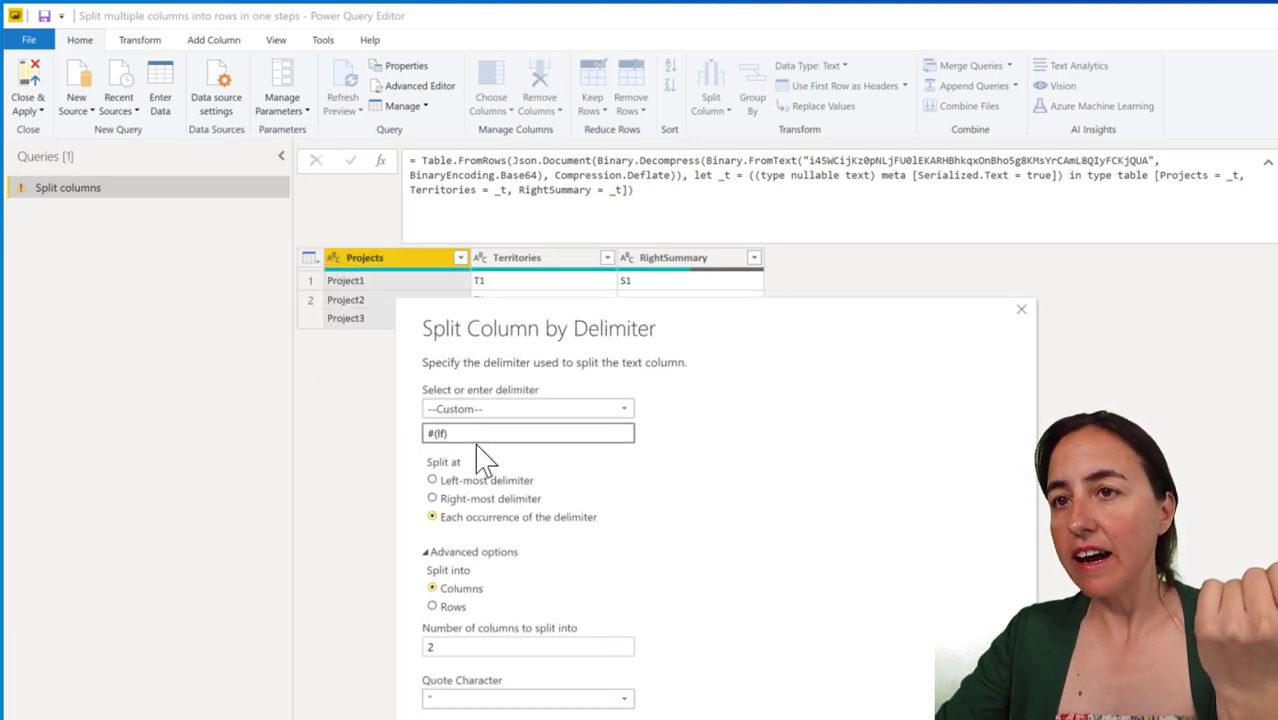
key(Return)
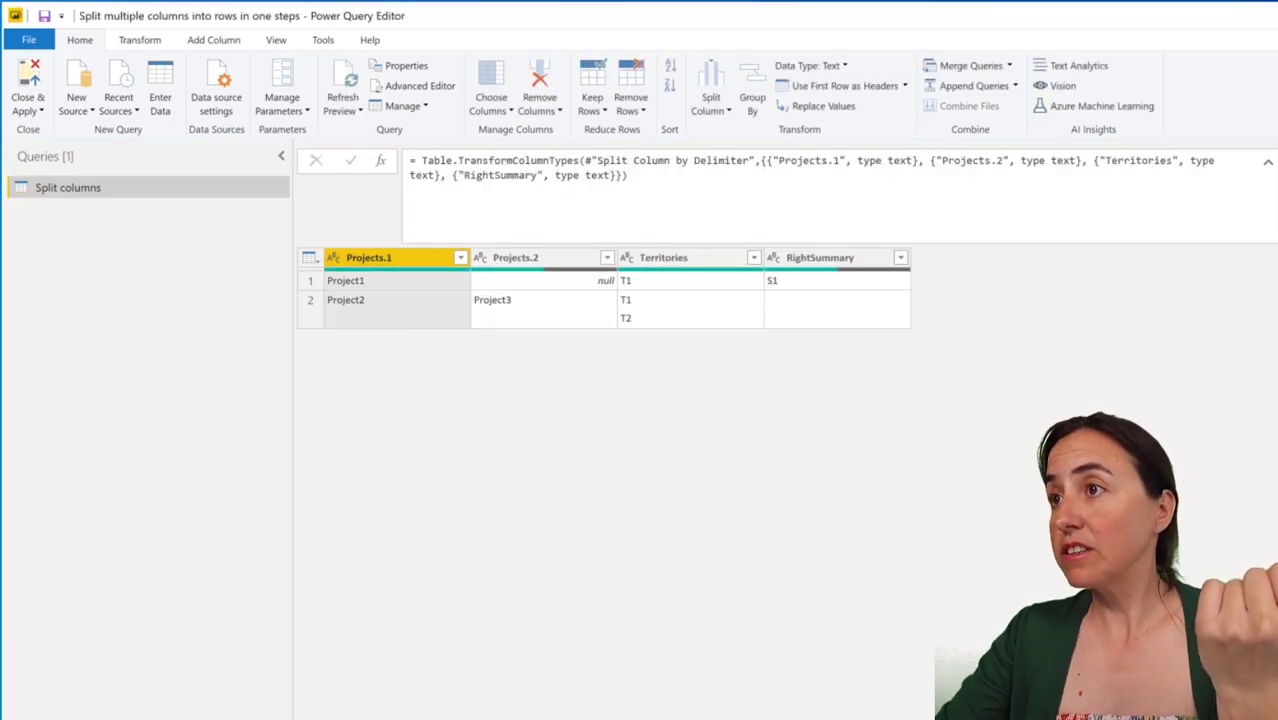
key(ctrl+z)
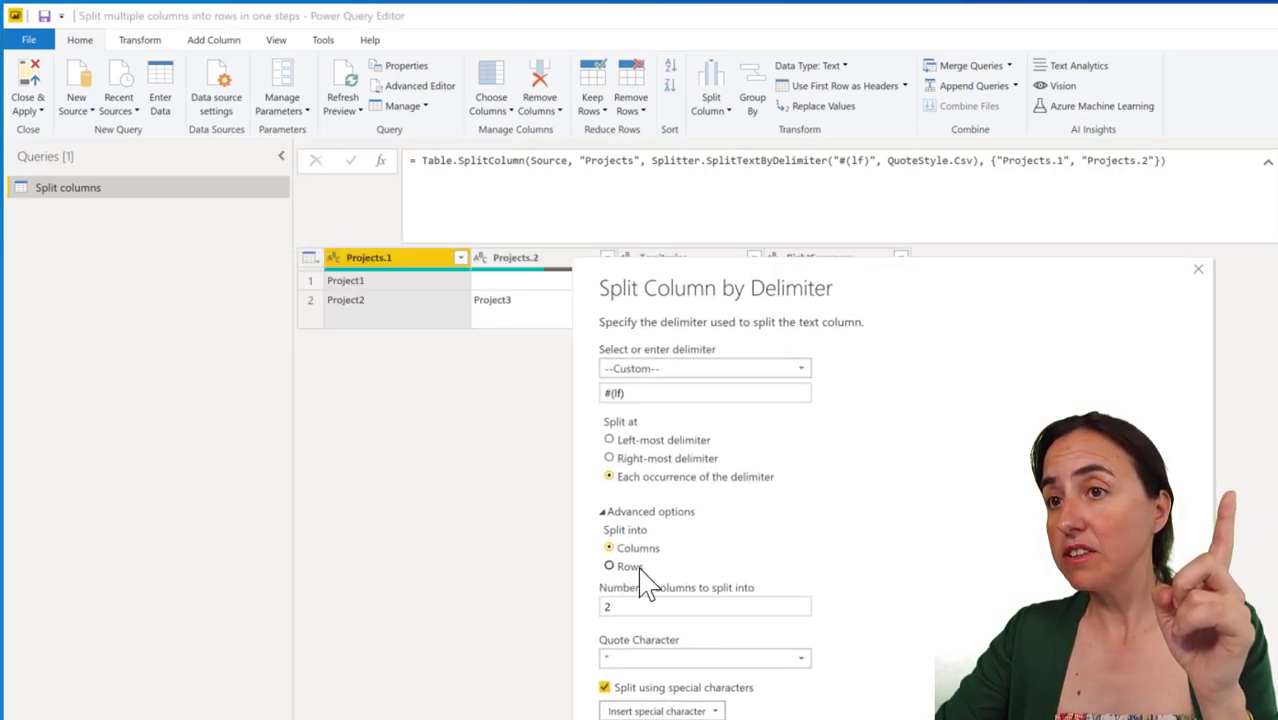
click(630, 566)
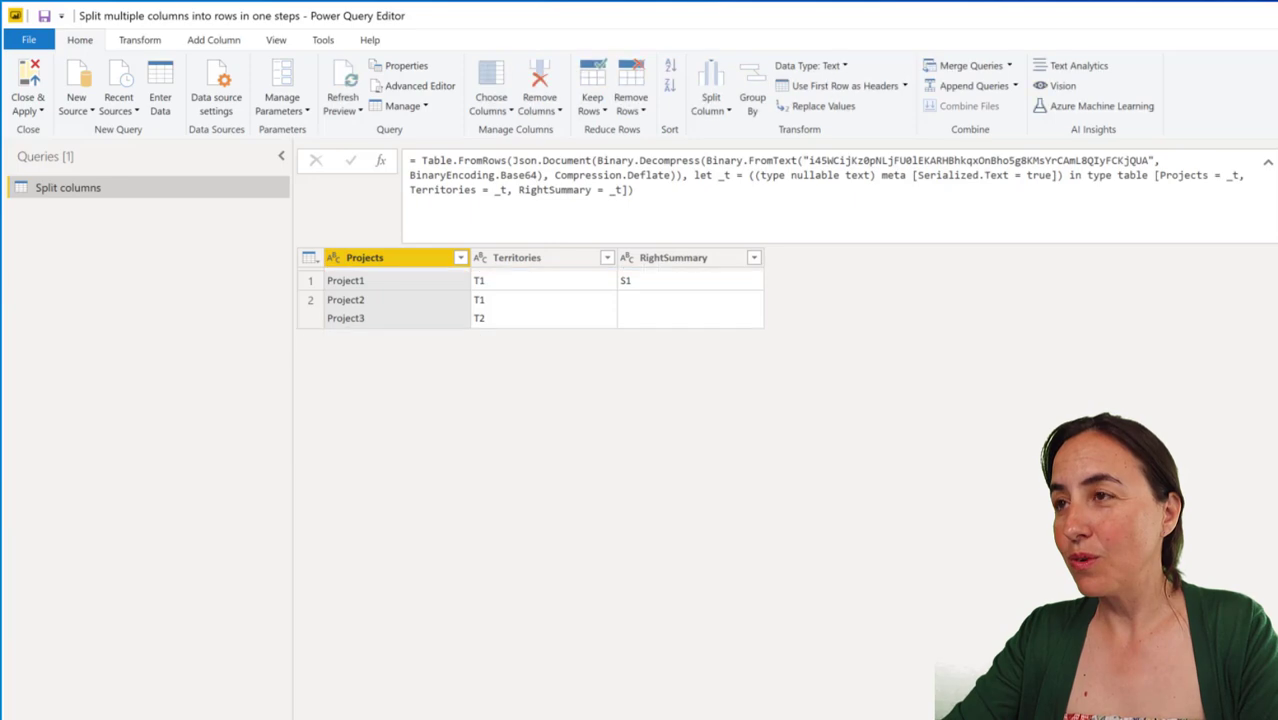
Back at the source table, add a trial Custom column using Text.Split on Projects.
click(212, 42)
click(88, 88)
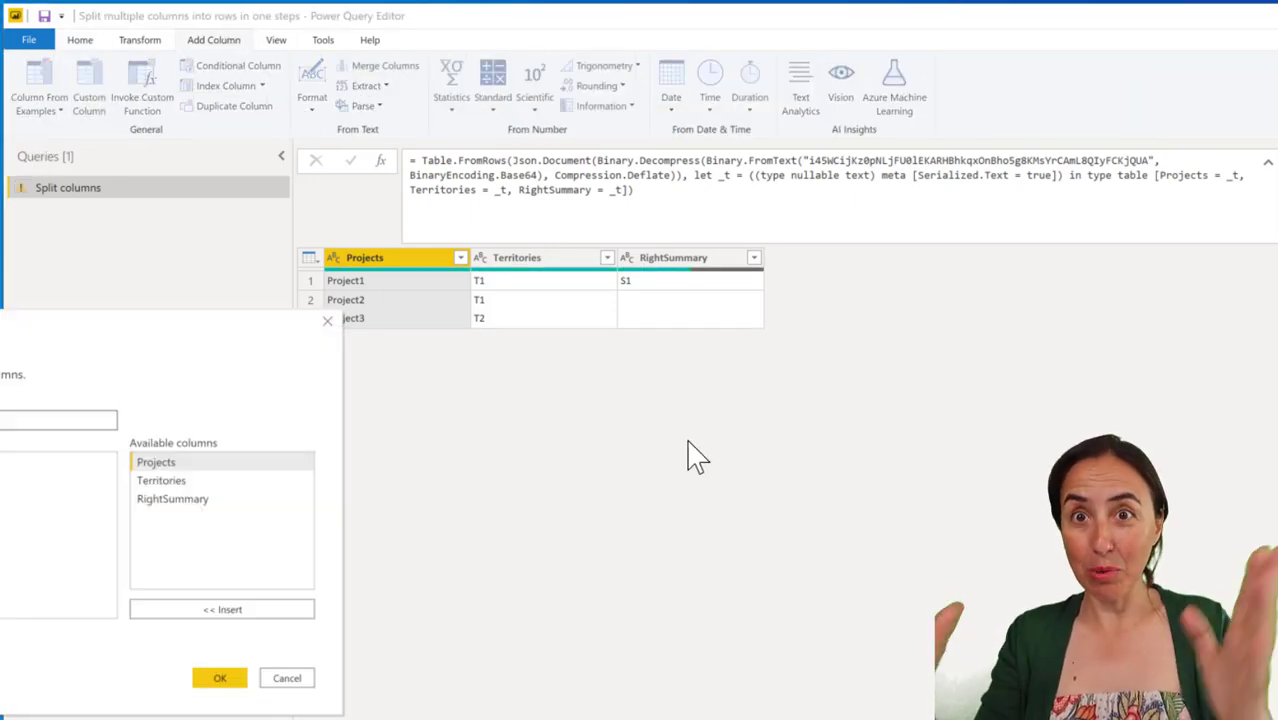
drag(80, 318, 876, 271)
click(642, 411)
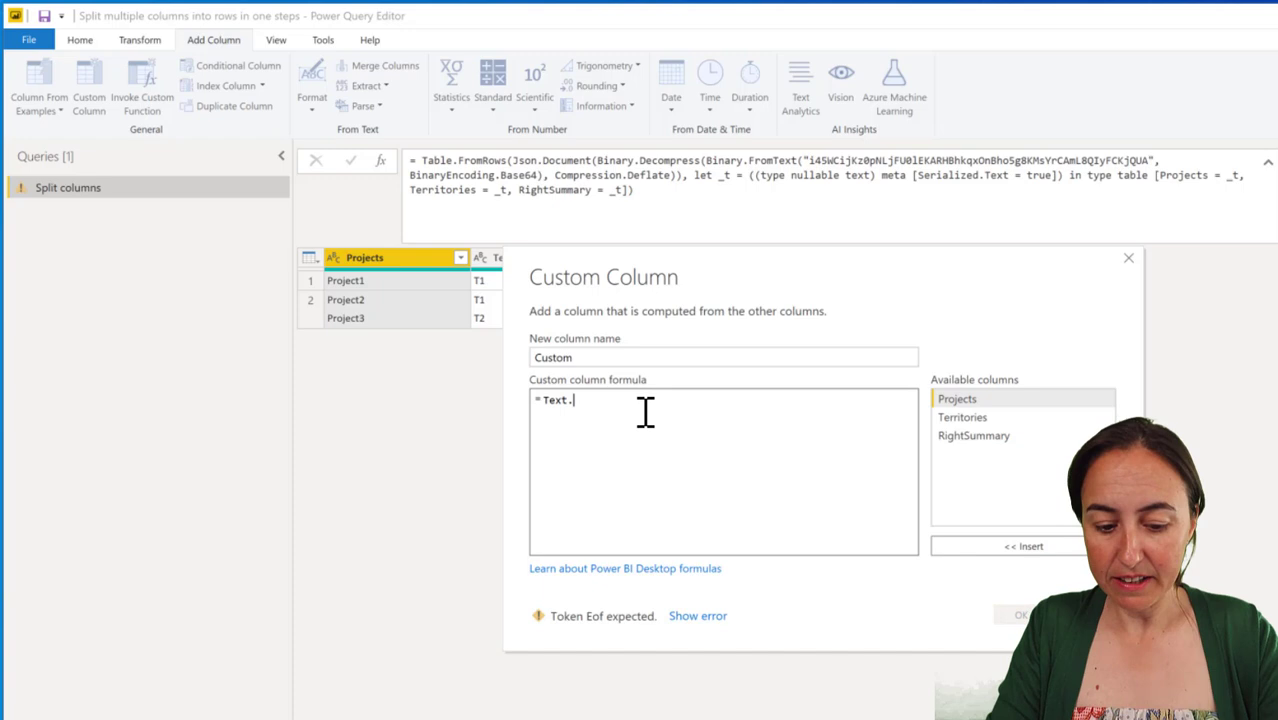
text(Text.Split()
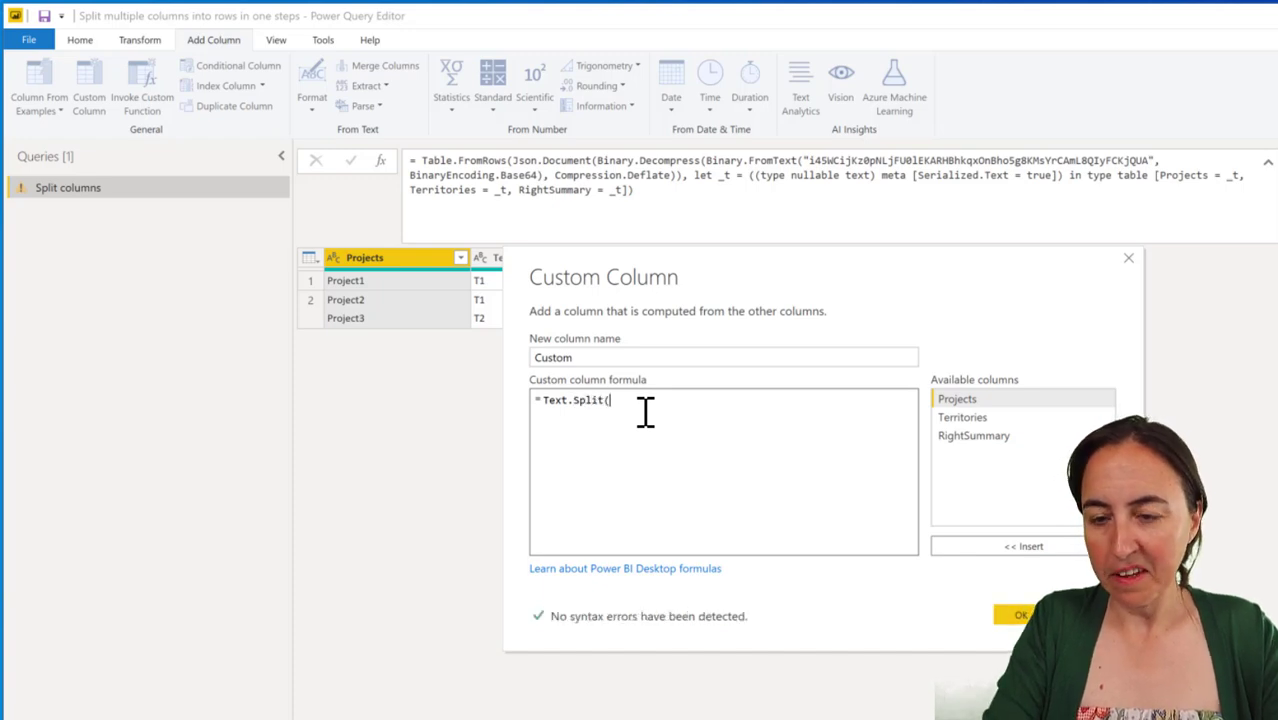
double_click(958, 402)
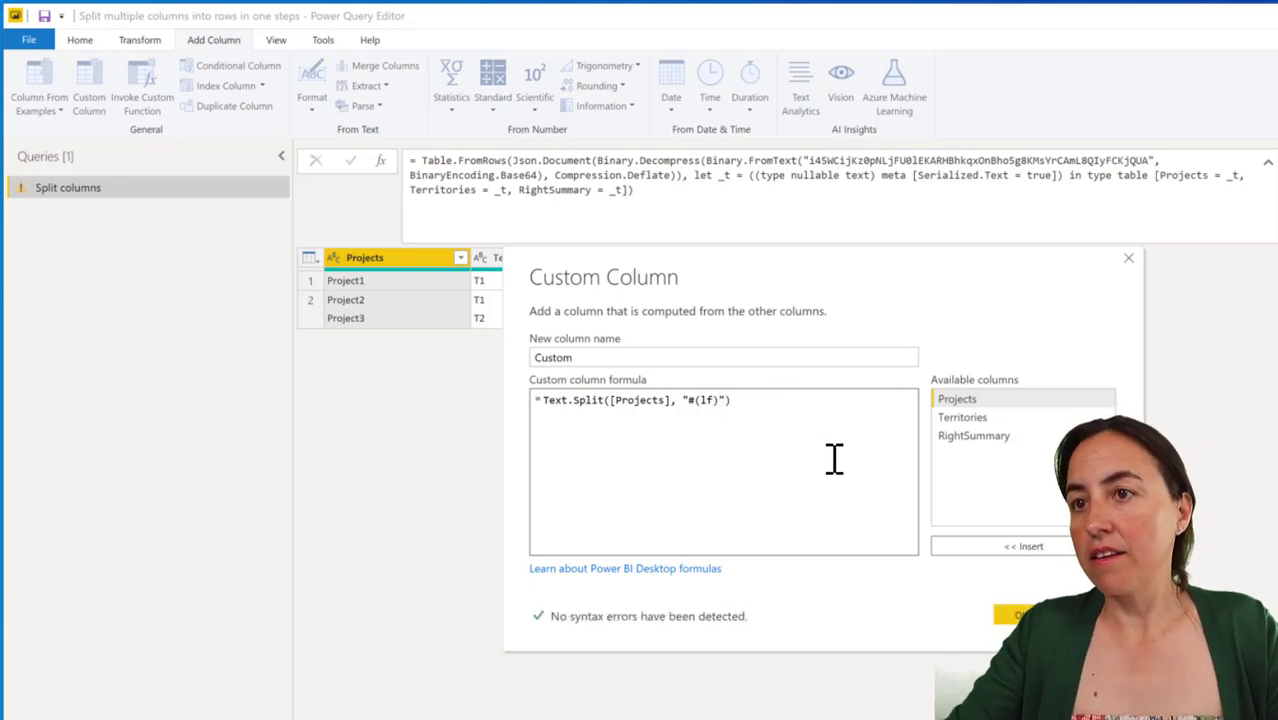
click(1018, 616)
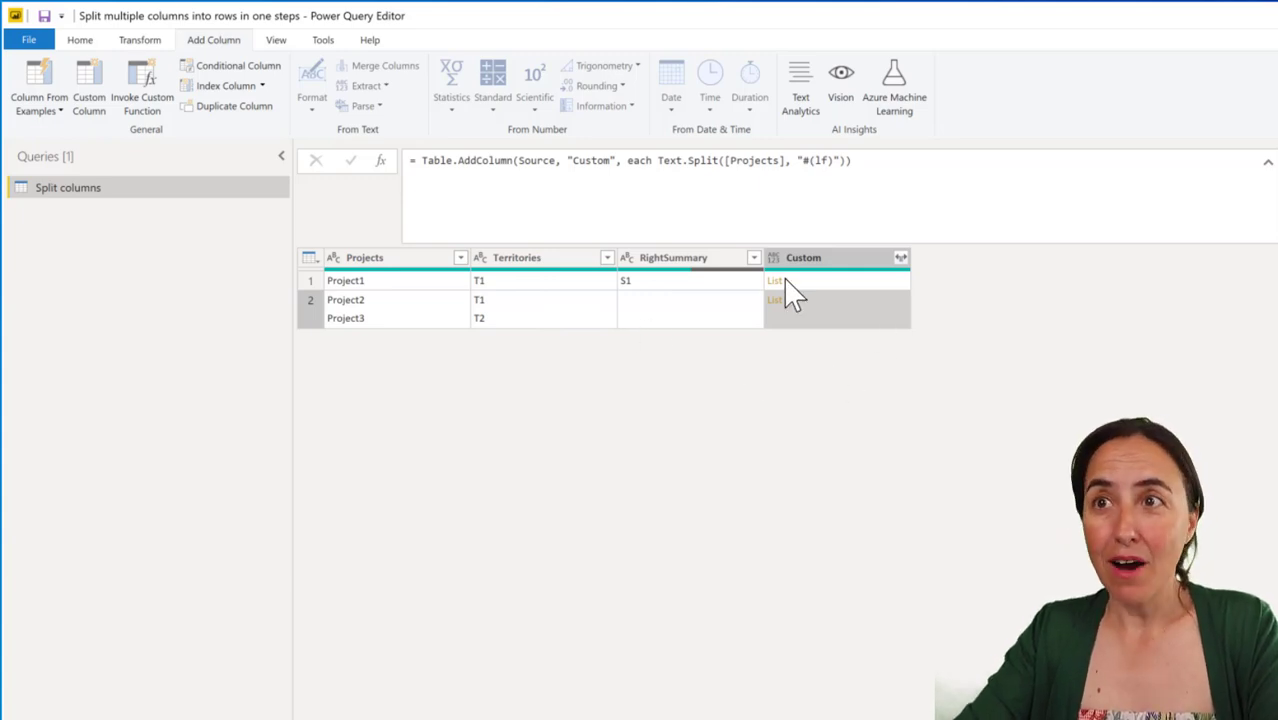
Copy the Text.Split expression from the step formula and delete the trial Custom column.
drag(680, 160, 658, 160)
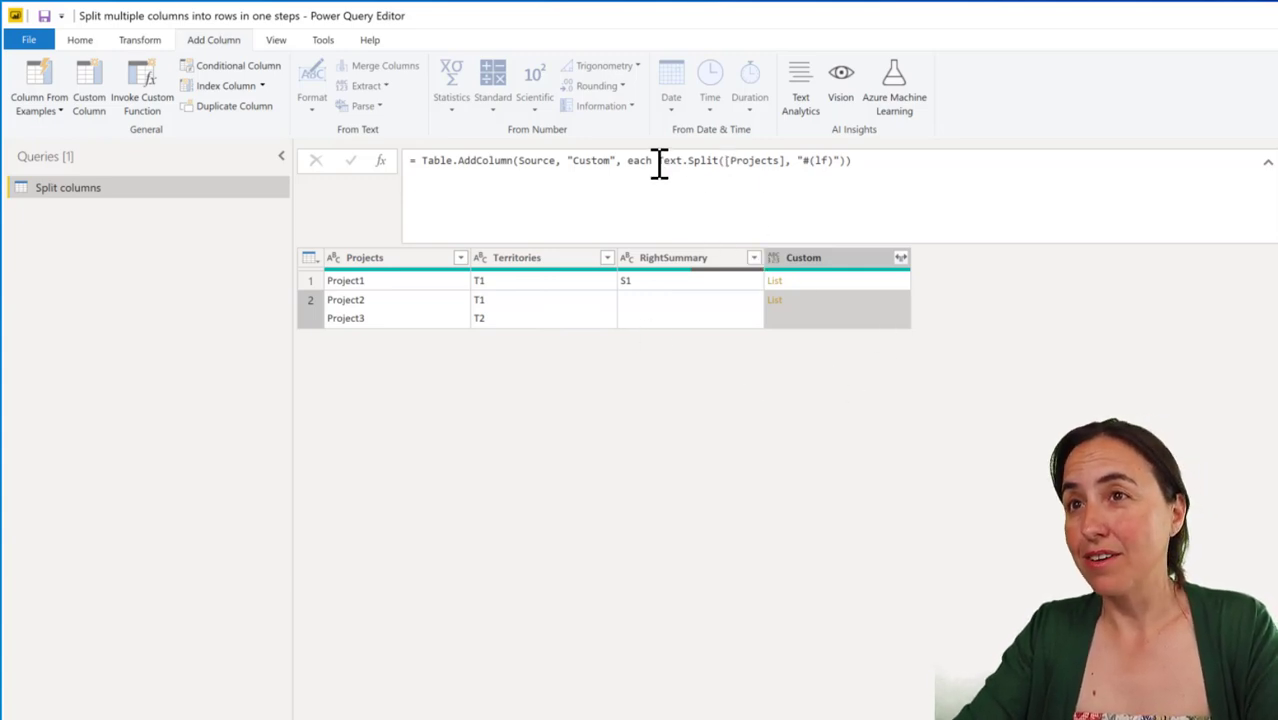
drag(743, 160, 840, 163)
key(ctrl+c)
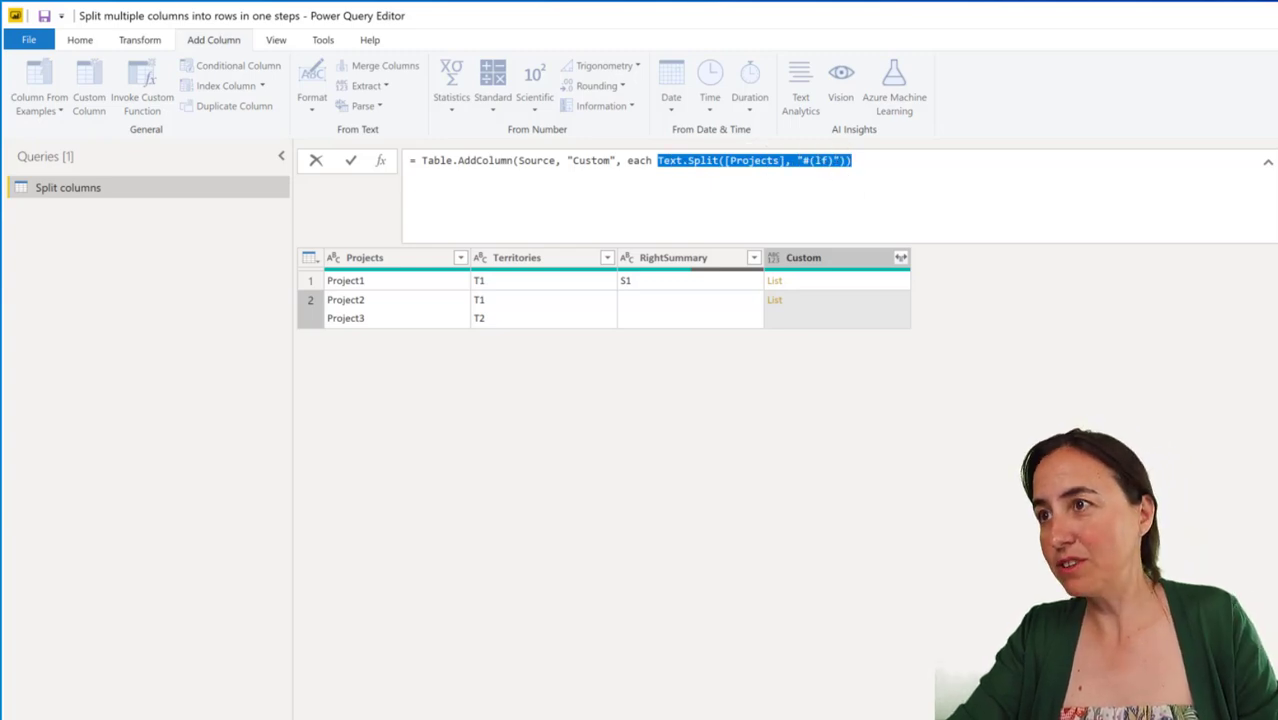
key(Escape)
key(ctrl+z)
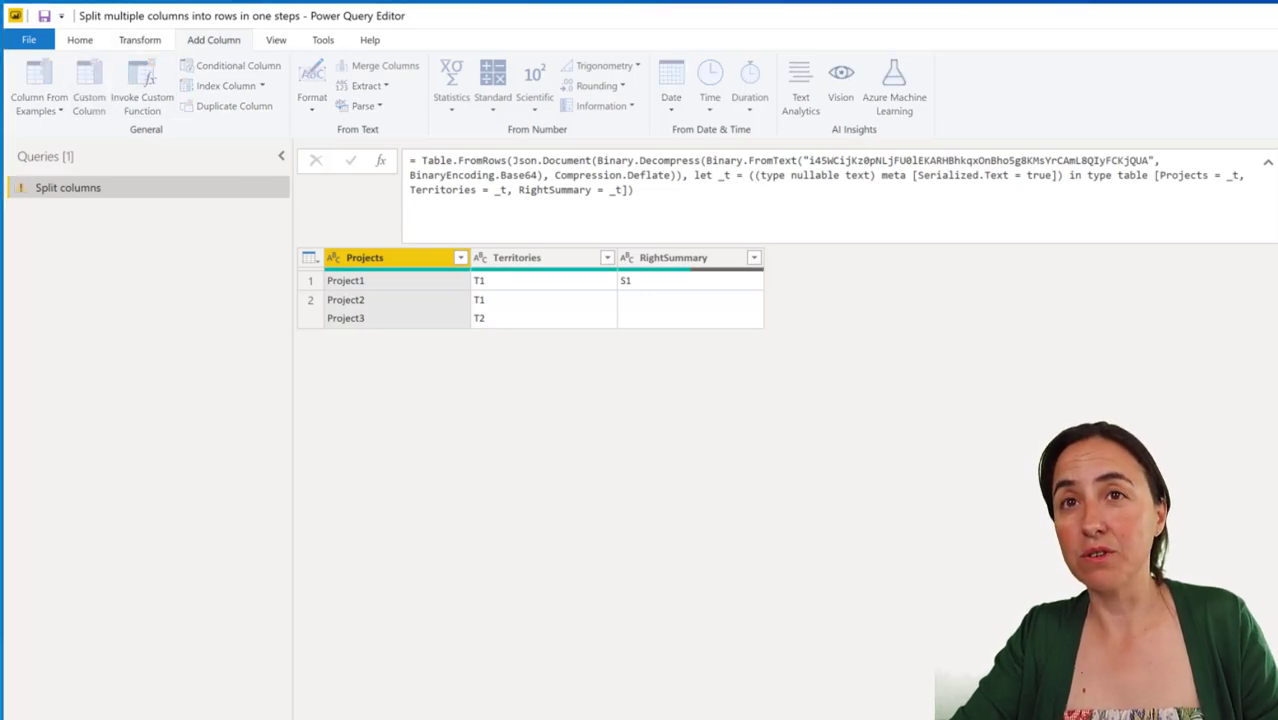
Build a Custom Column formula with three Text.Split calls for Projects, Territories and RightSummary.
drag(108, 337, 1008, 354)
click(719, 522)
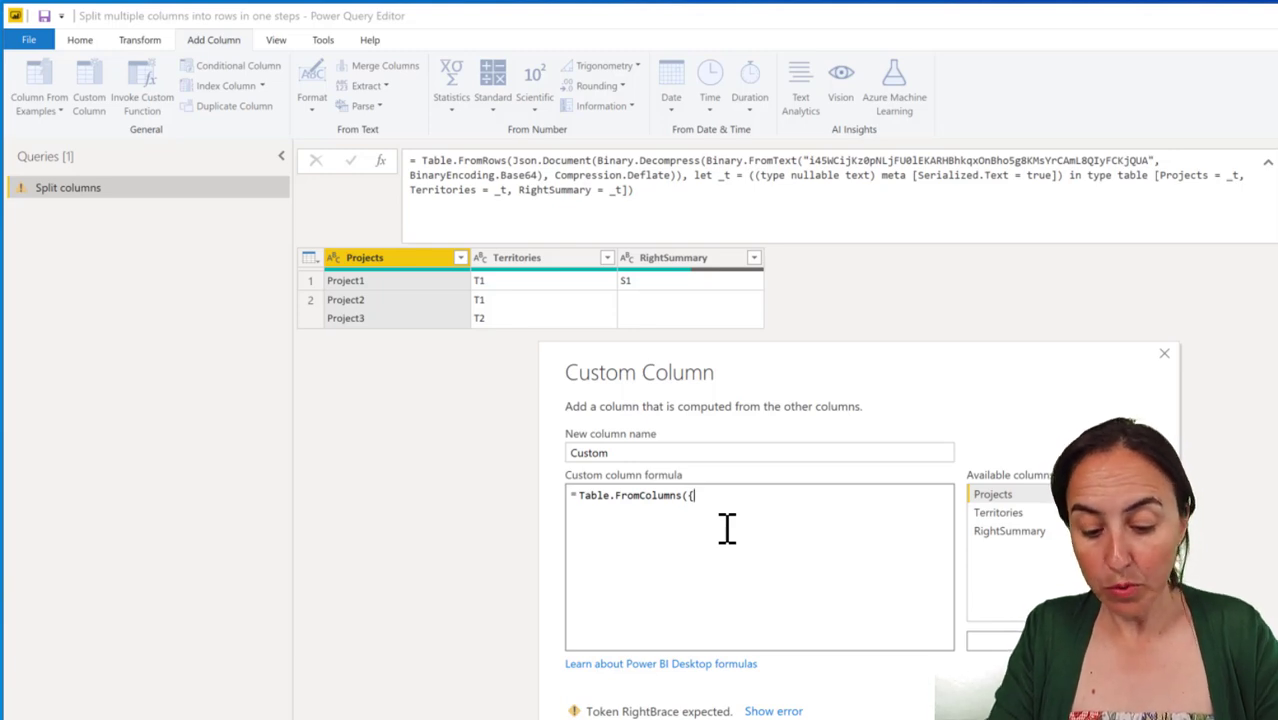
key(ctrl+v)
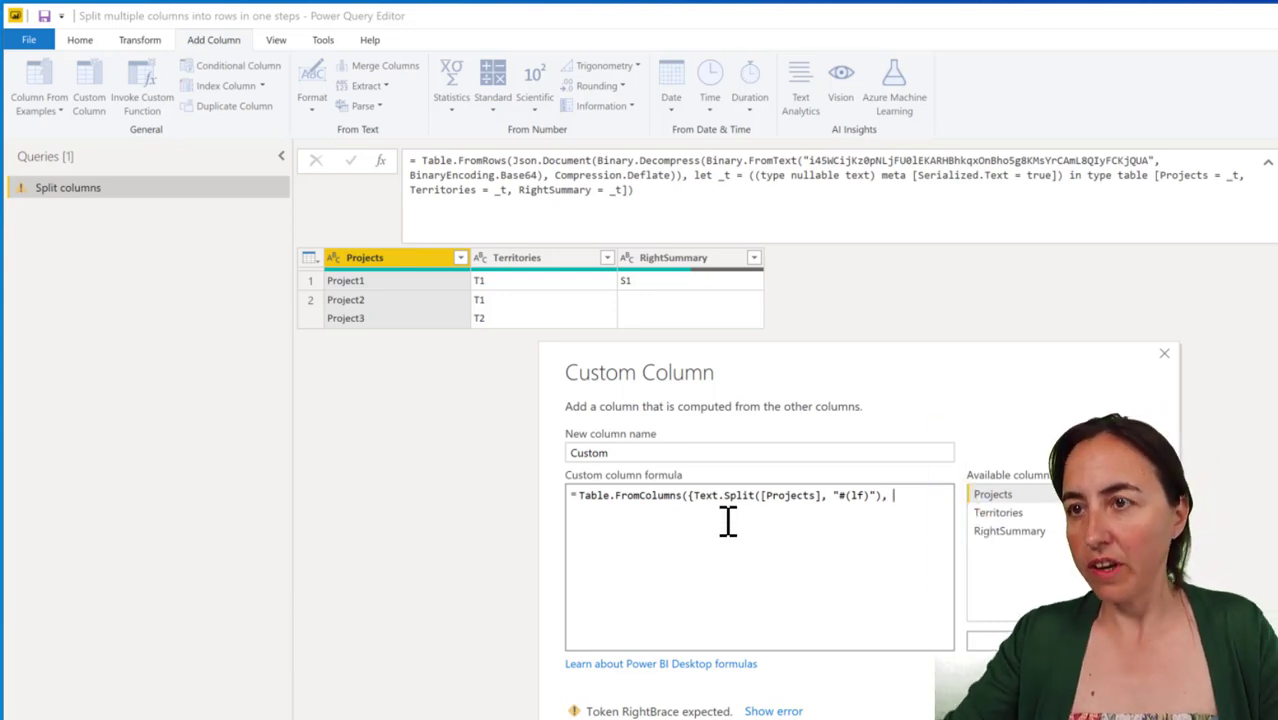
key(ctrl+v)
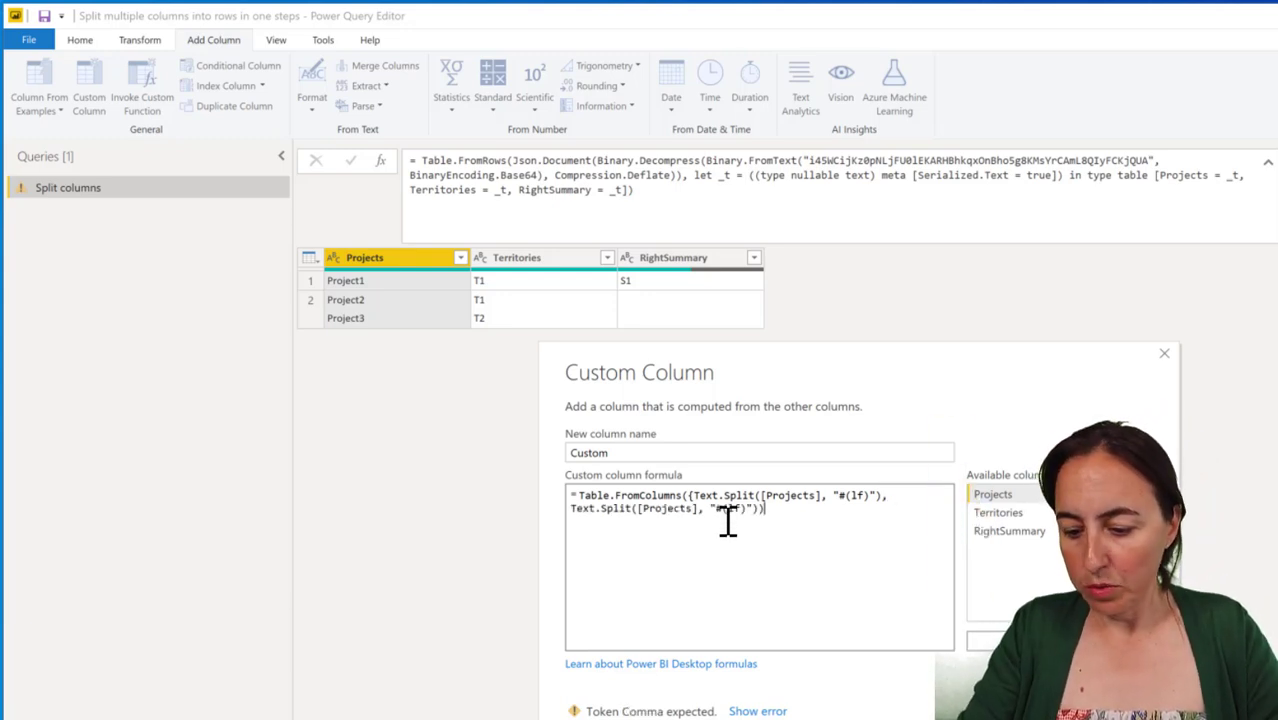
text(Text.Split([Projects], "#(lf)"))
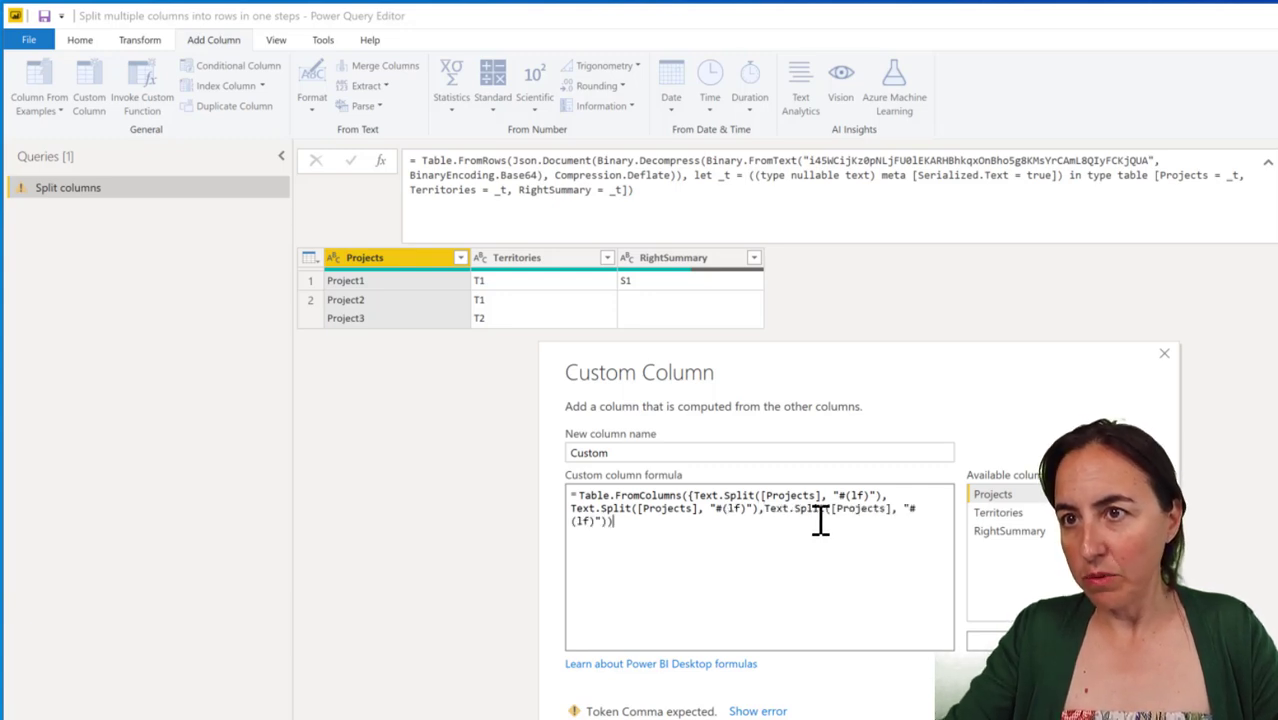
double_click(679, 510)
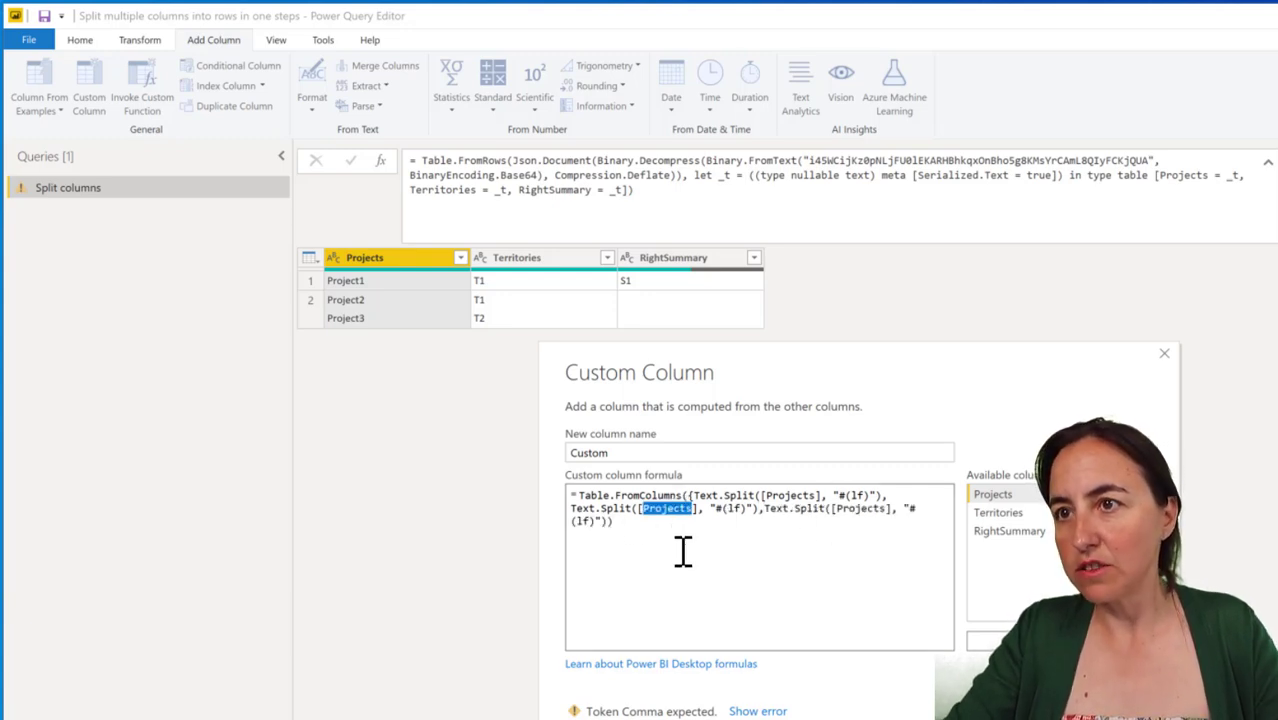
text(Terr)
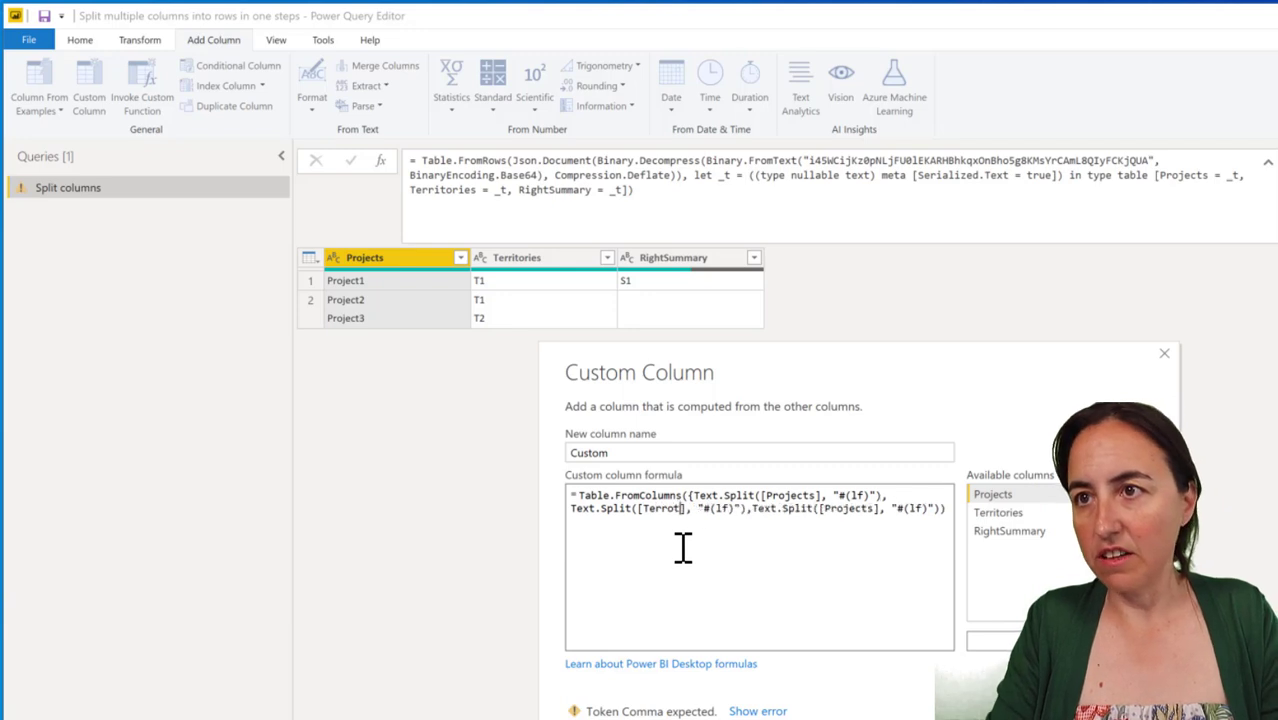
text(itories)
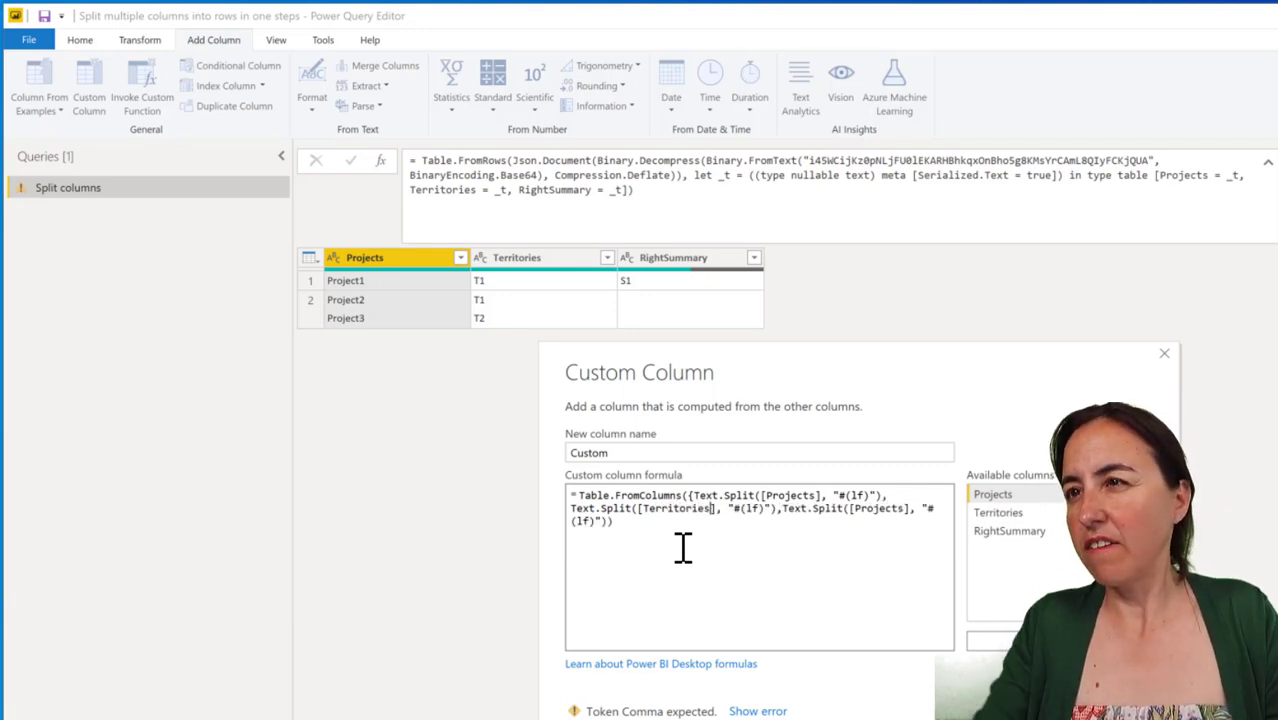
double_click(890, 510)
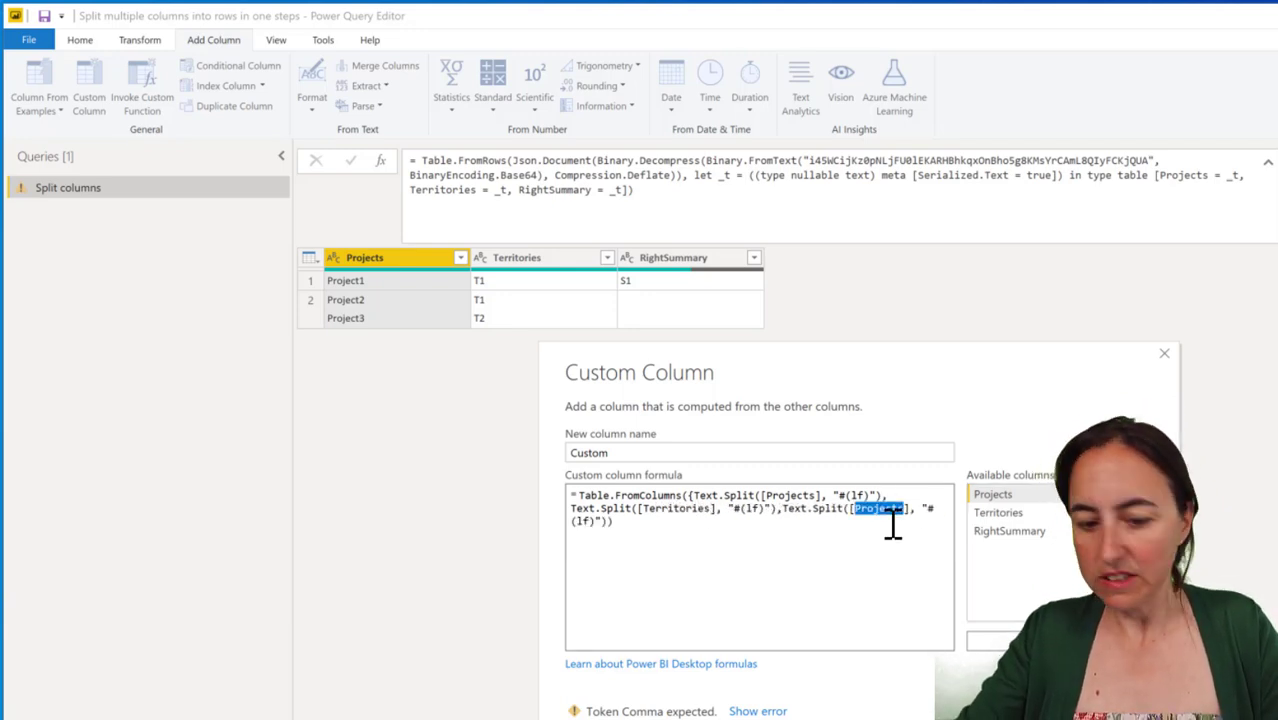
text(Right)
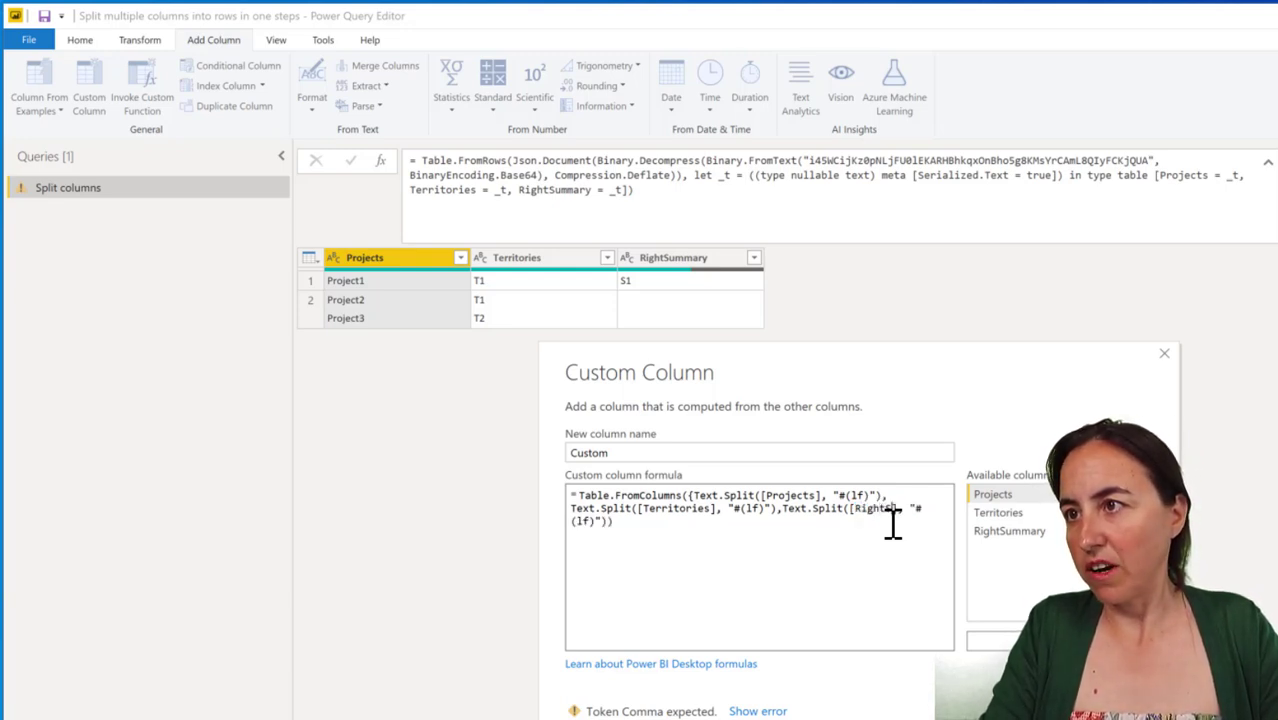
text(Summary)
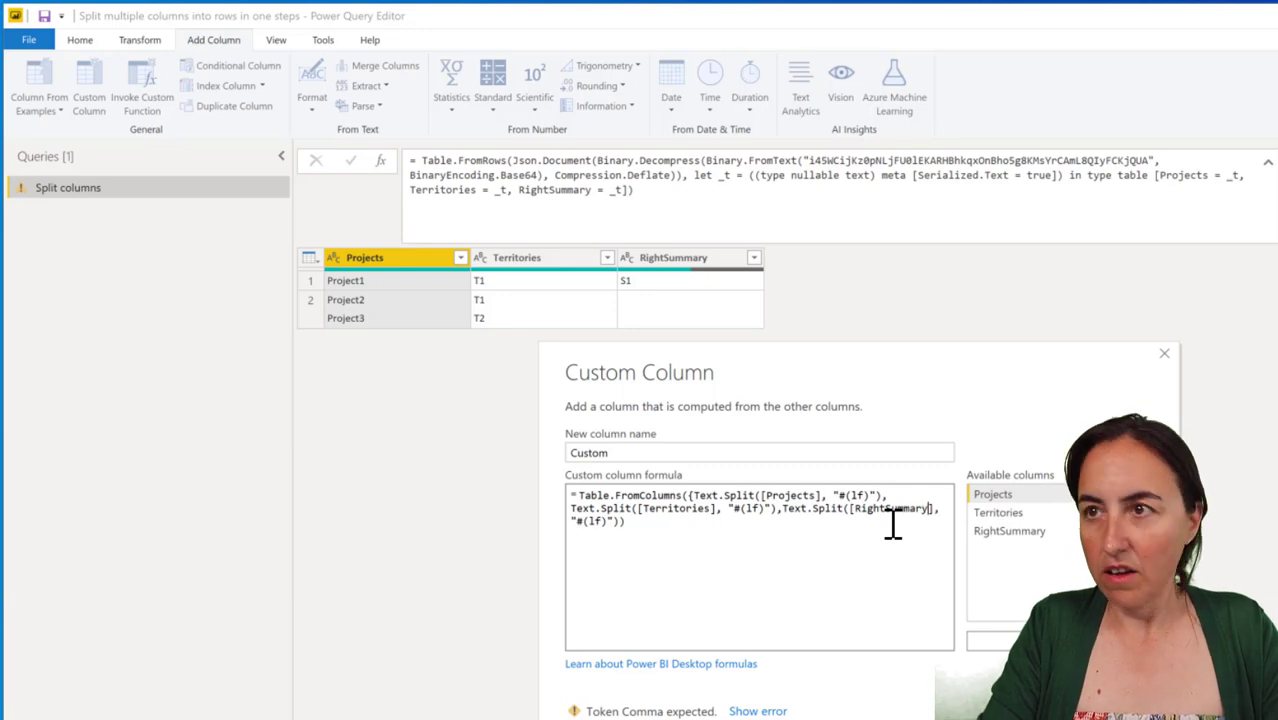
Correct the closing brackets to complete Table.FromColumns({...}) and add the Custom column.
click(819, 537)
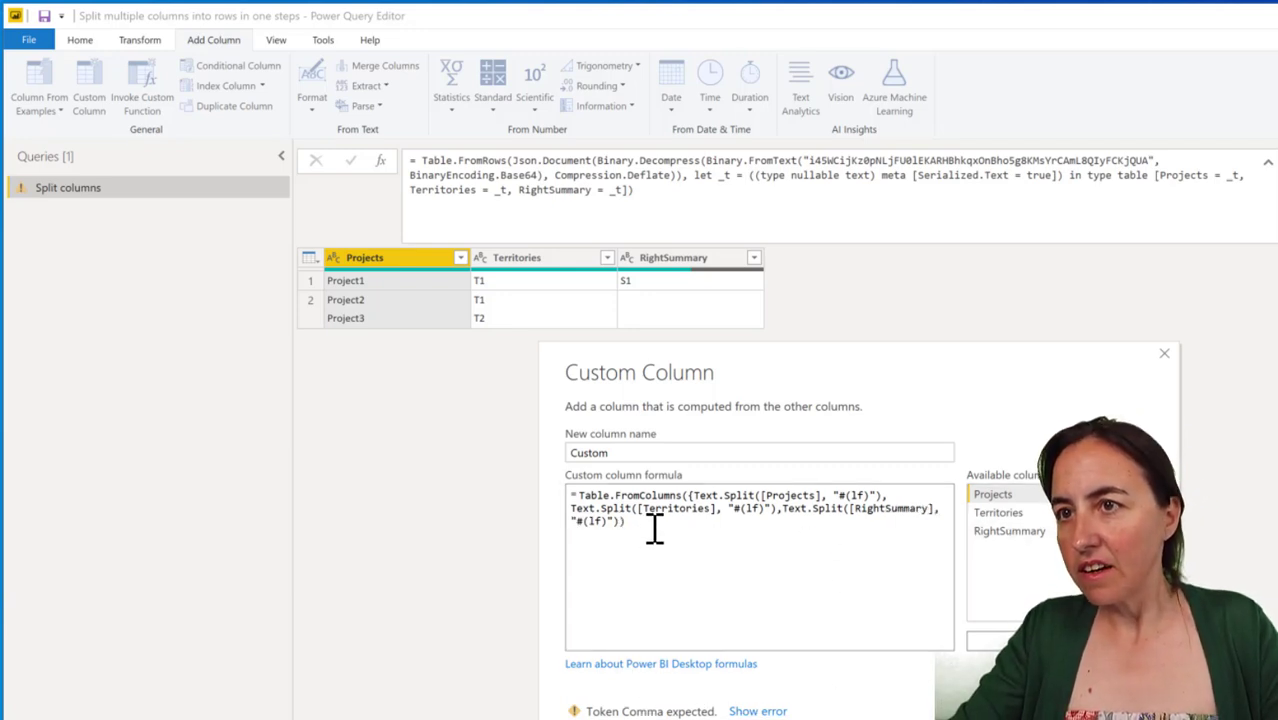
key(BackSpace)
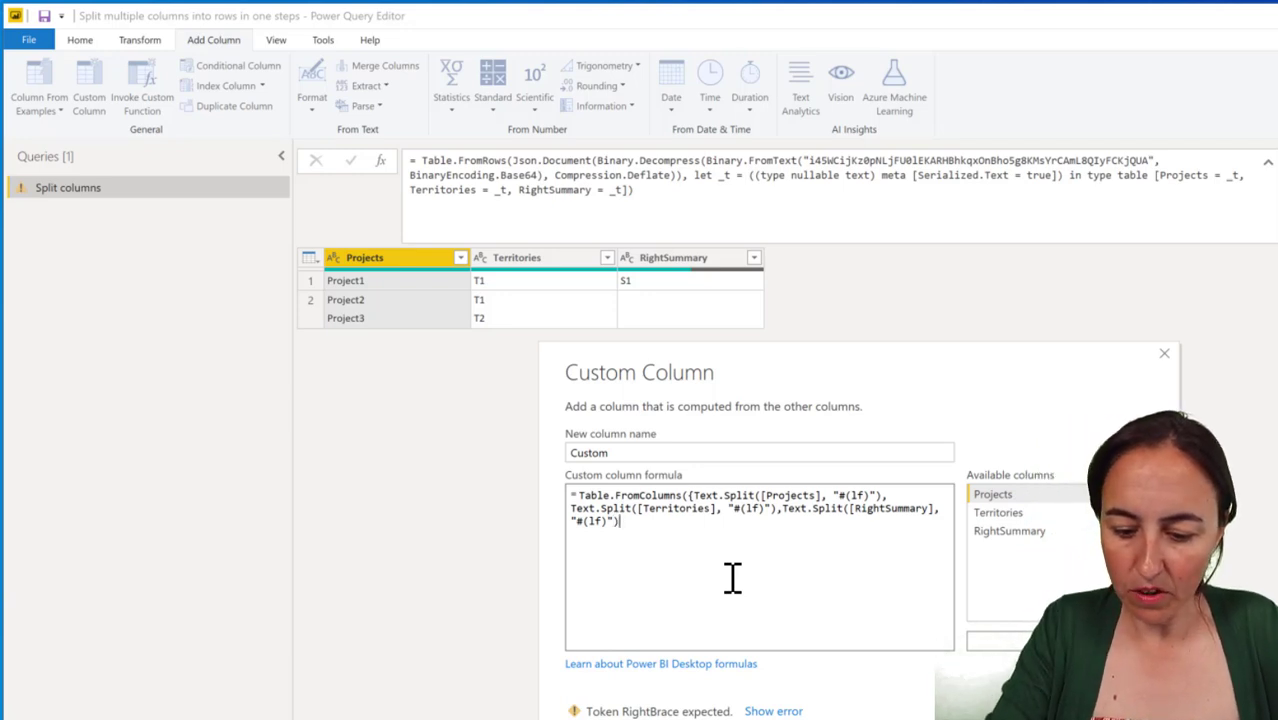
text(})
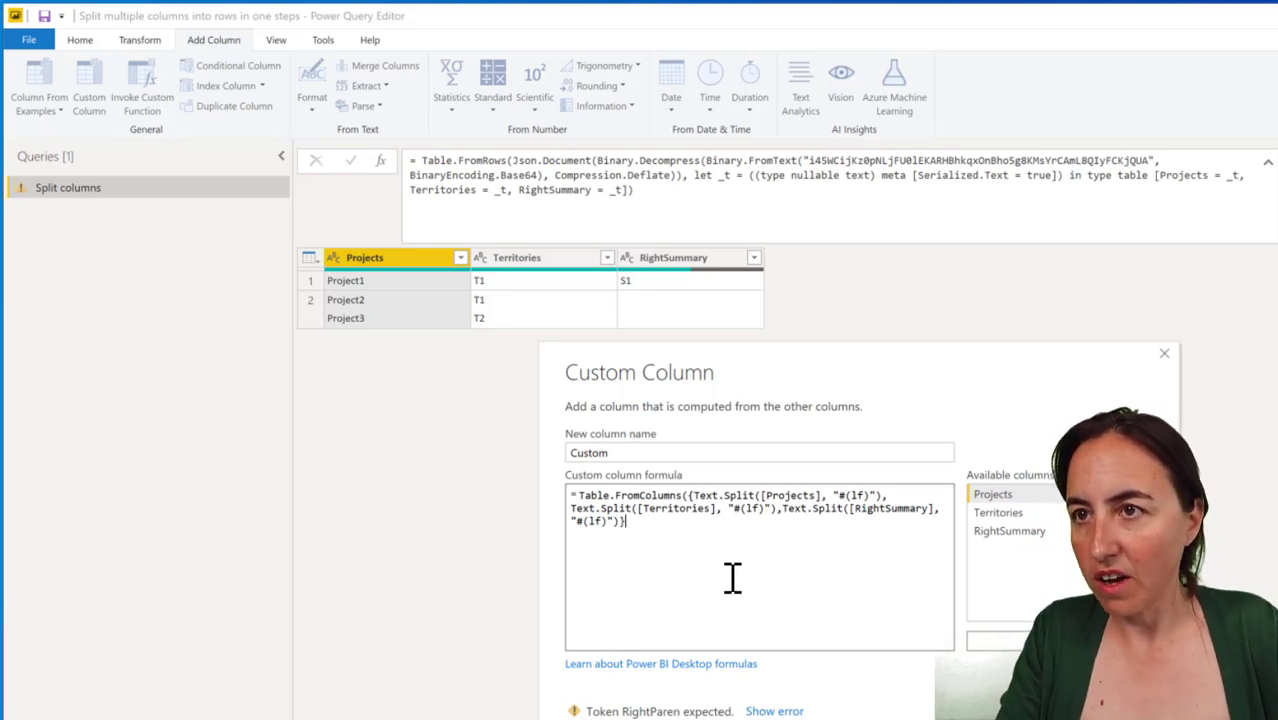
text())
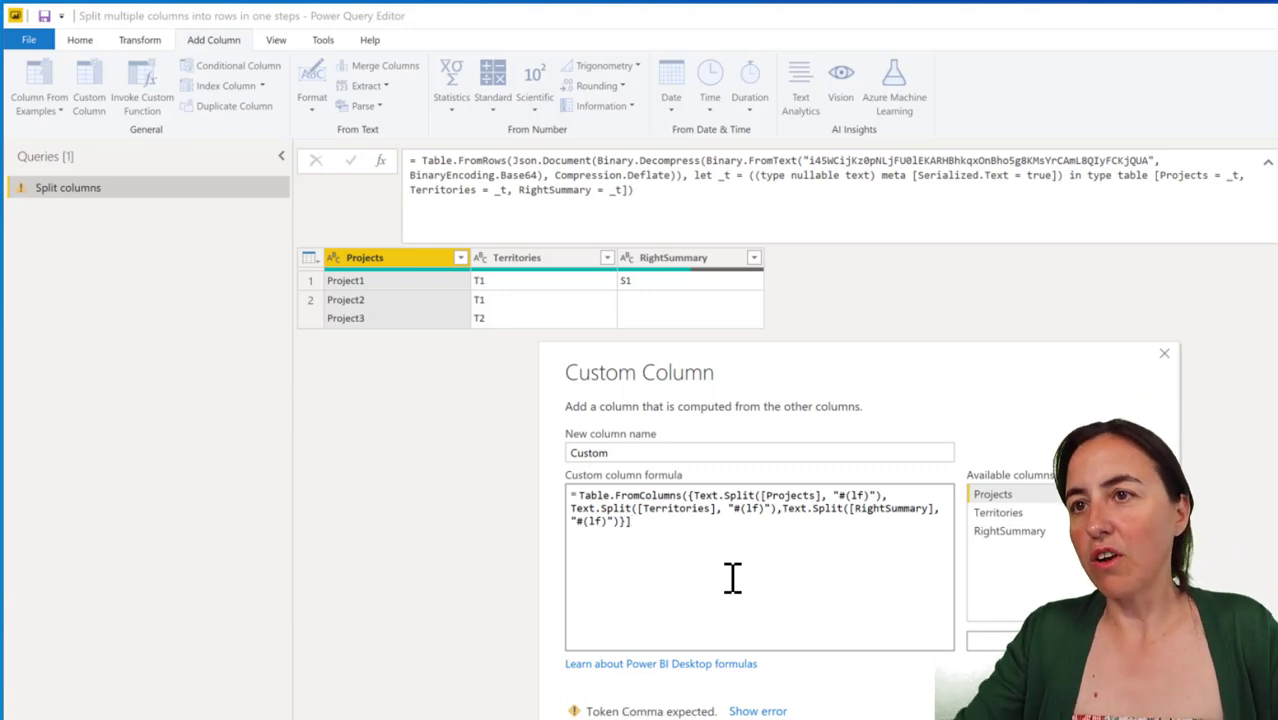
key(BackSpace)
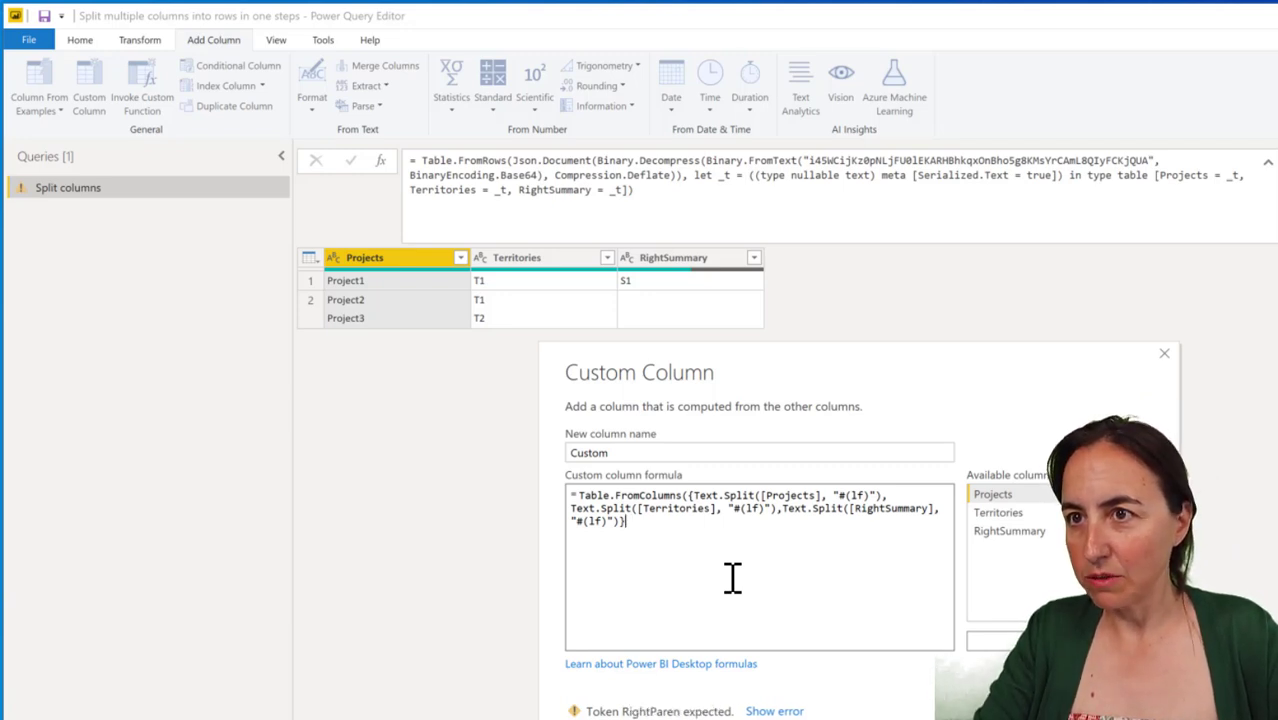
text())
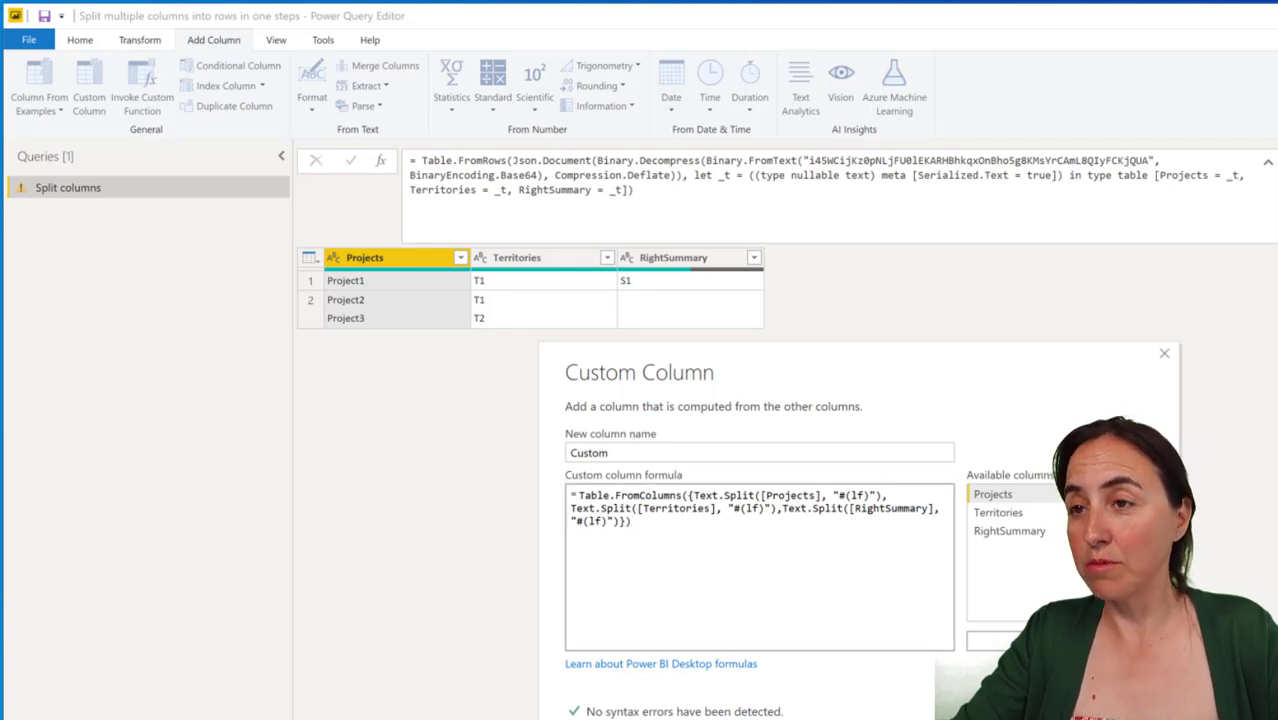
key(Return)
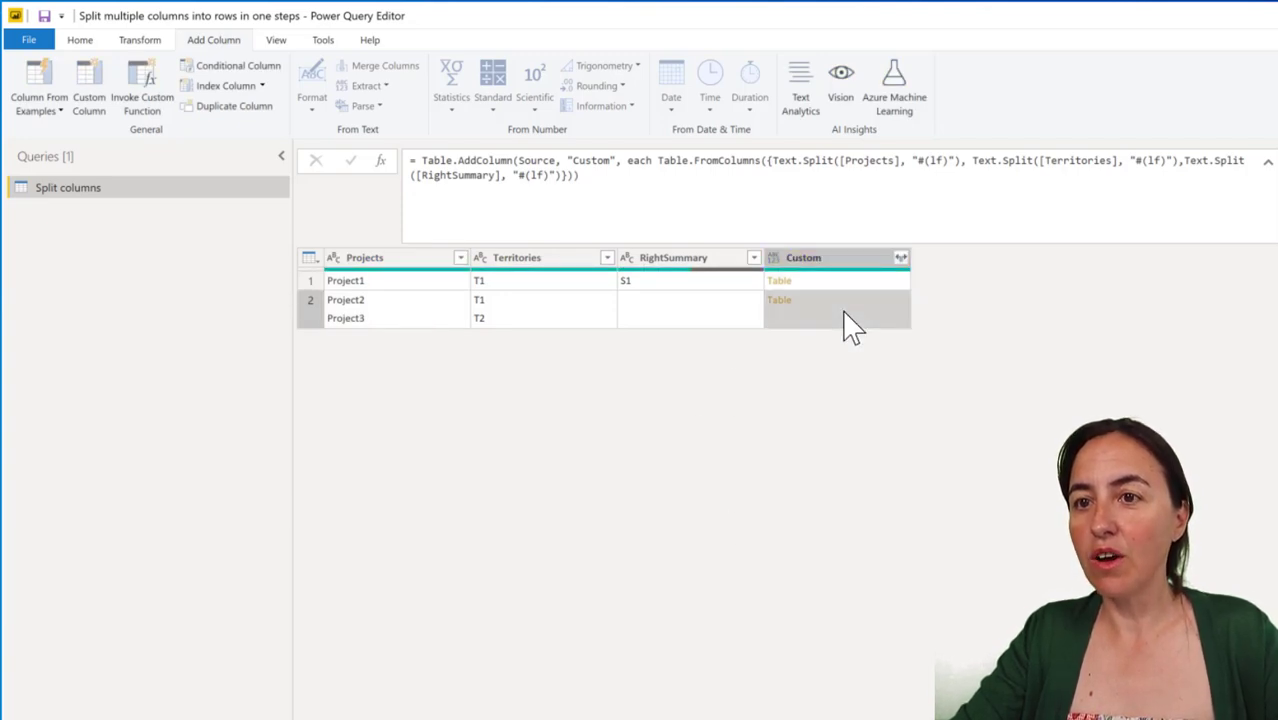
Keep only the Custom column by removing all other columns.
click(902, 259)
click(1040, 355)
click(422, 262)
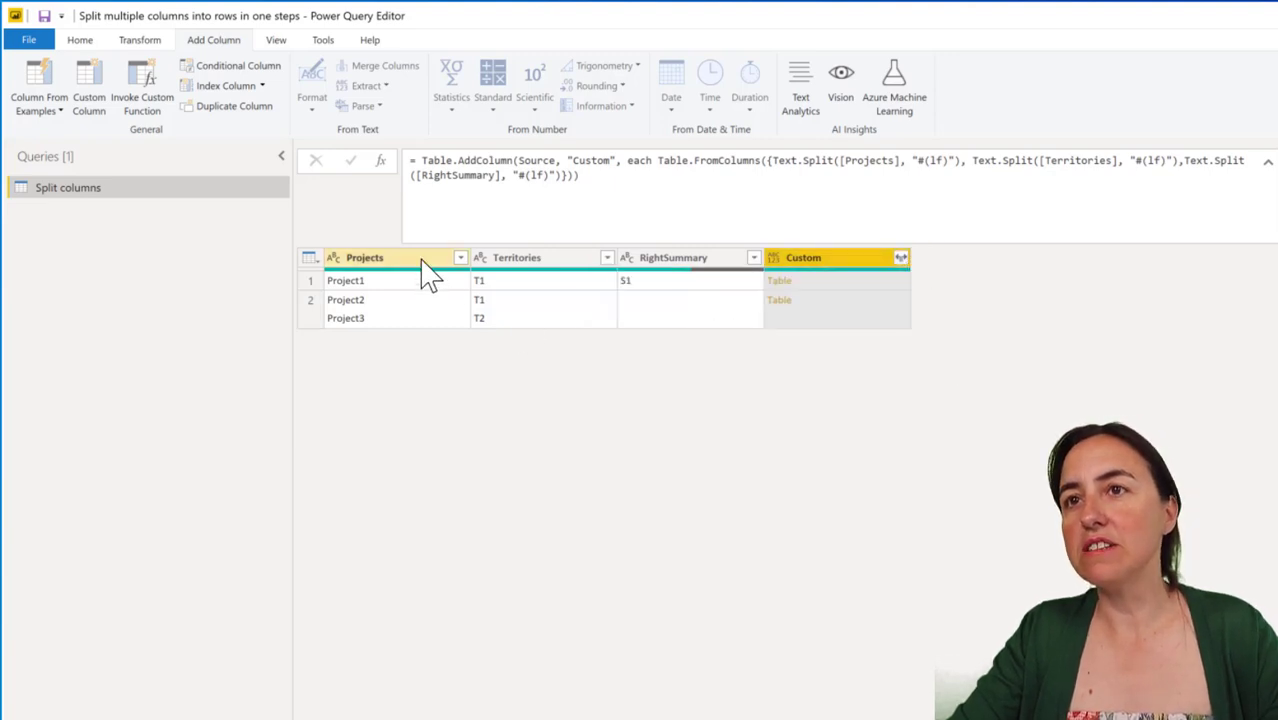
click(830, 260)
right_click(836, 258)
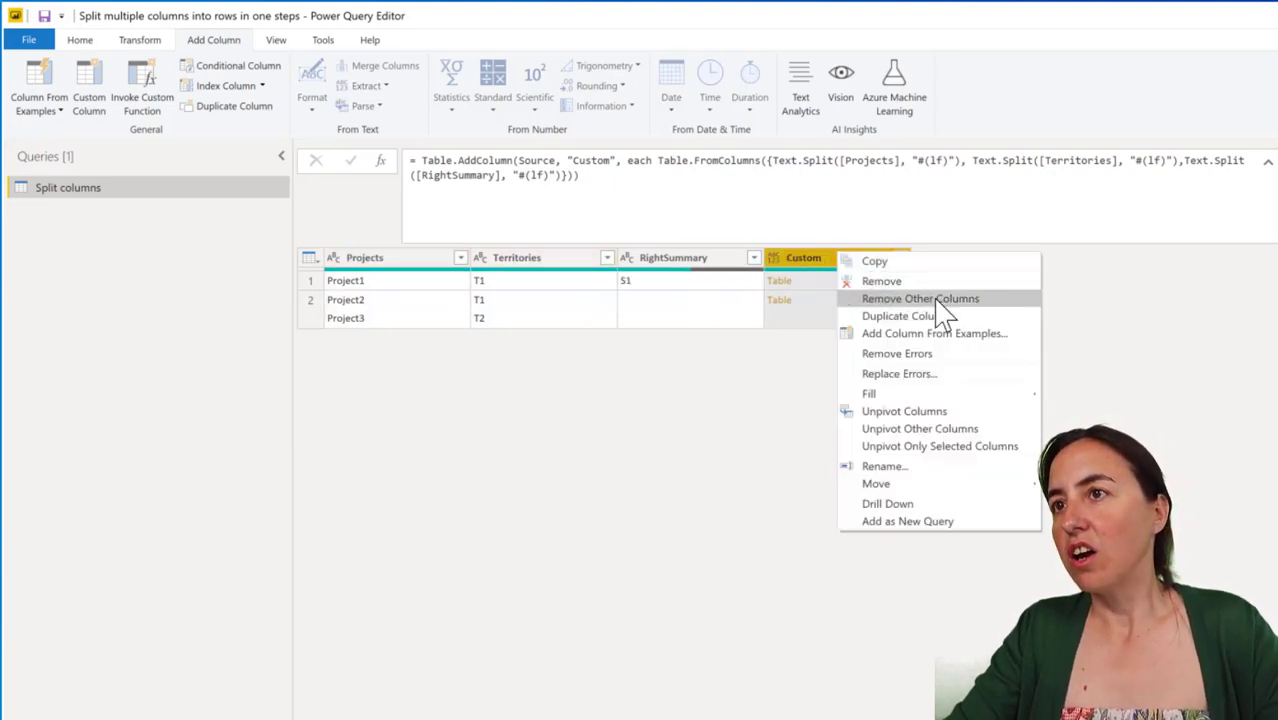
click(1018, 298)
Expand Custom into Column1, Column2 and Column3 with no column name prefix.
click(461, 260)
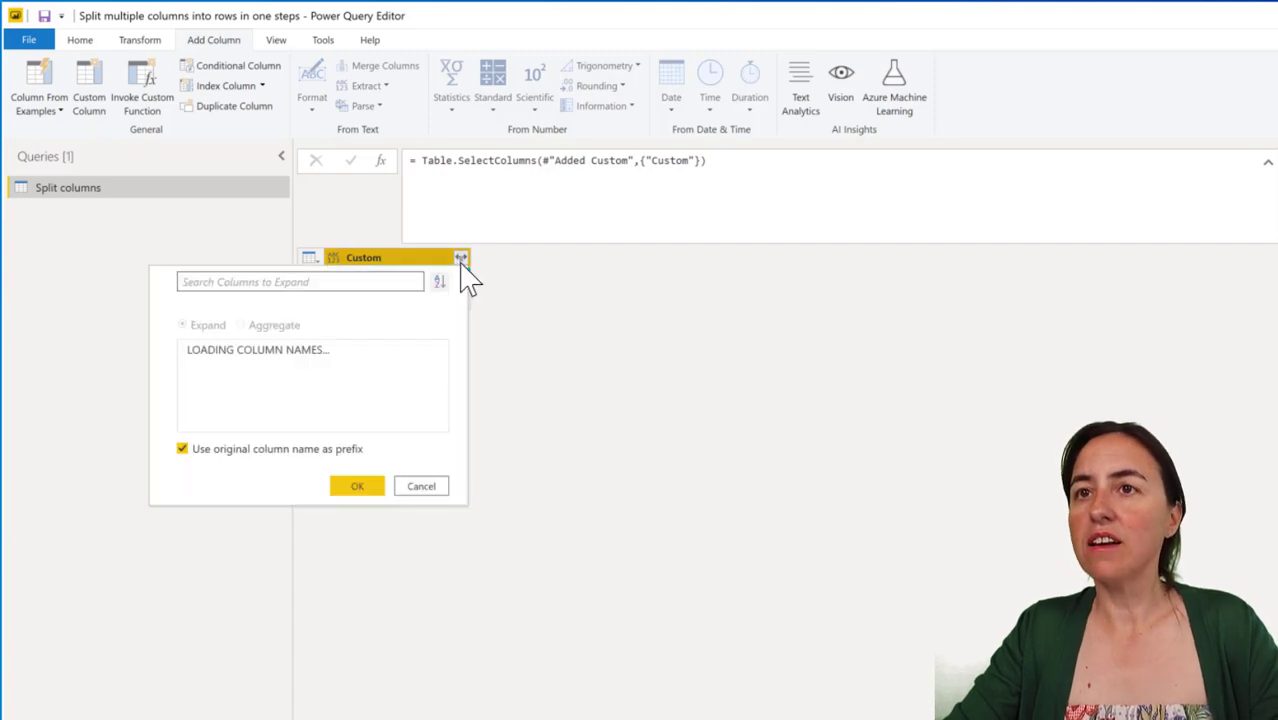
click(375, 512)
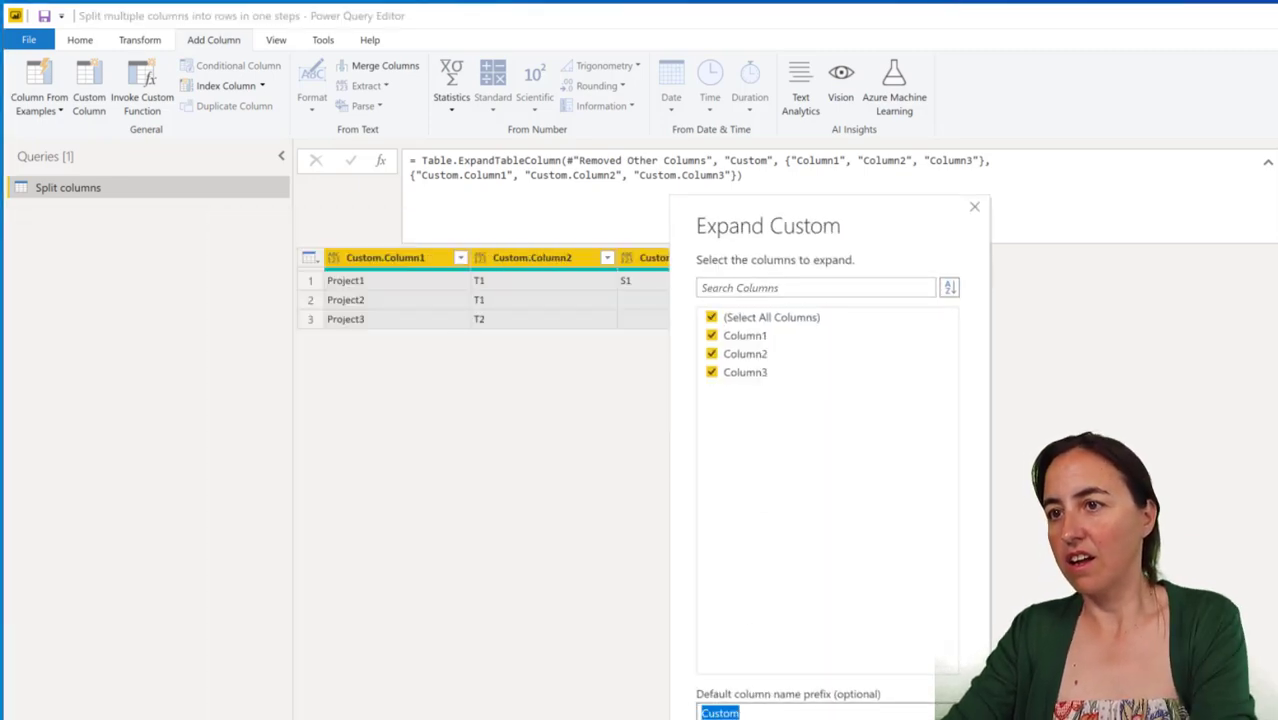
key(BackSpace)
key(Return)
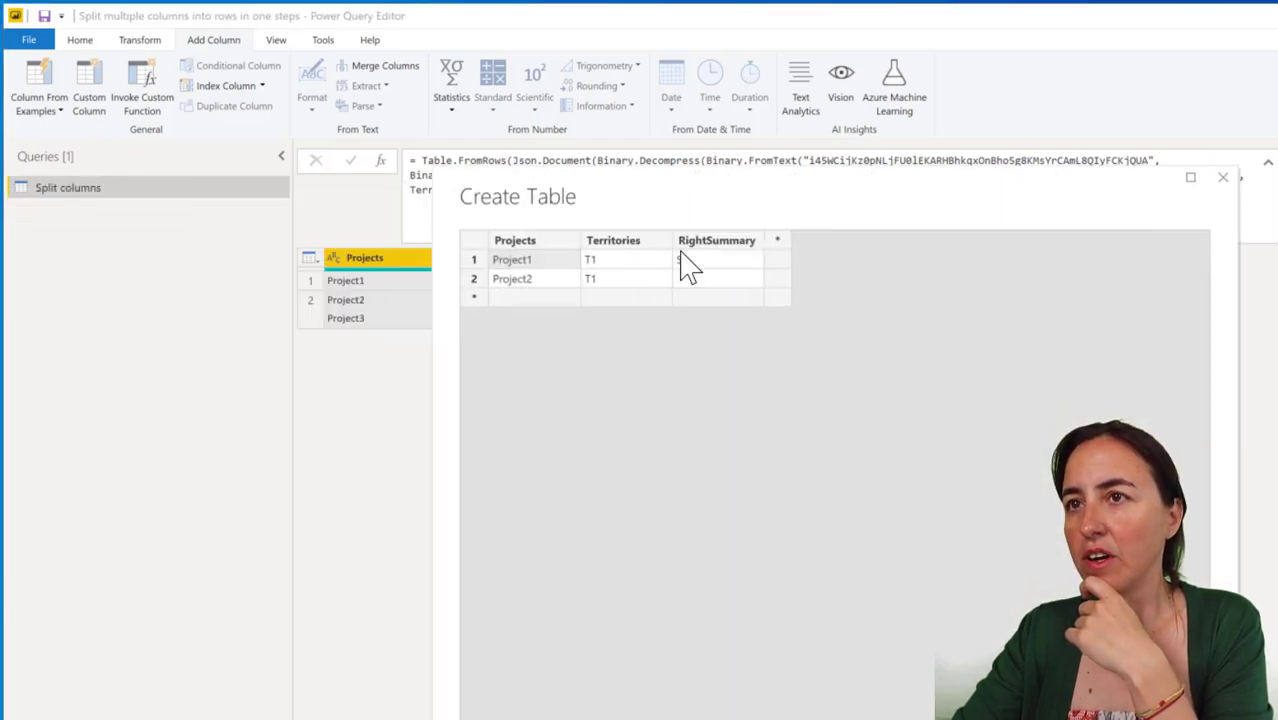
Delete the S1 value from RightSummary row 1 in the source table.
click(722, 262)
key(Delete)
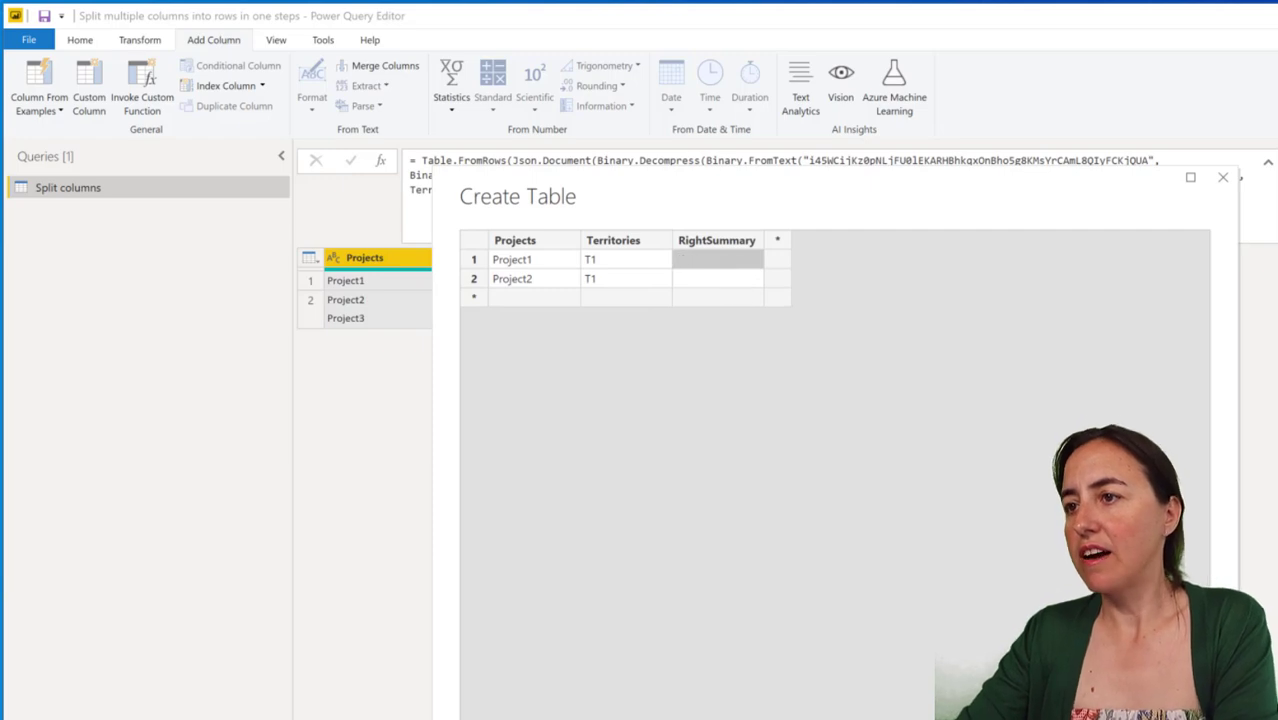
key(Return)
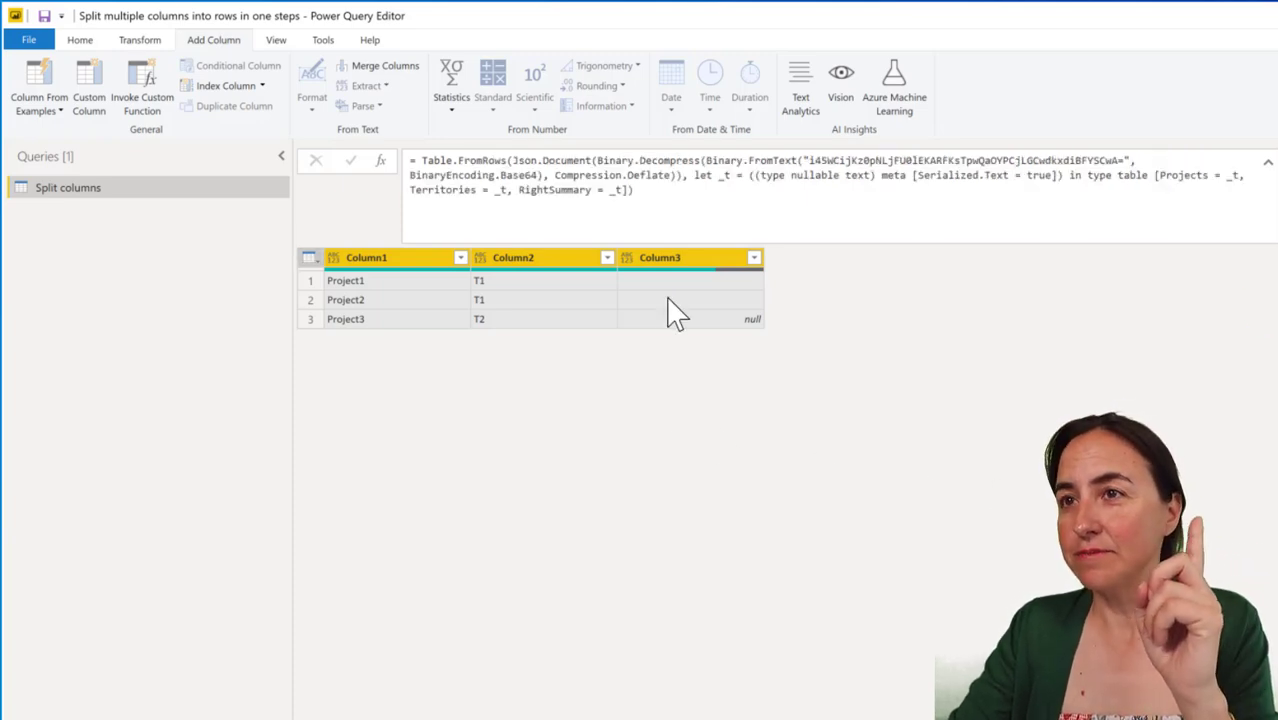
Start a Replace Values step on RightSummary, inserted right after Source.
right_click(688, 284)
click(765, 351)
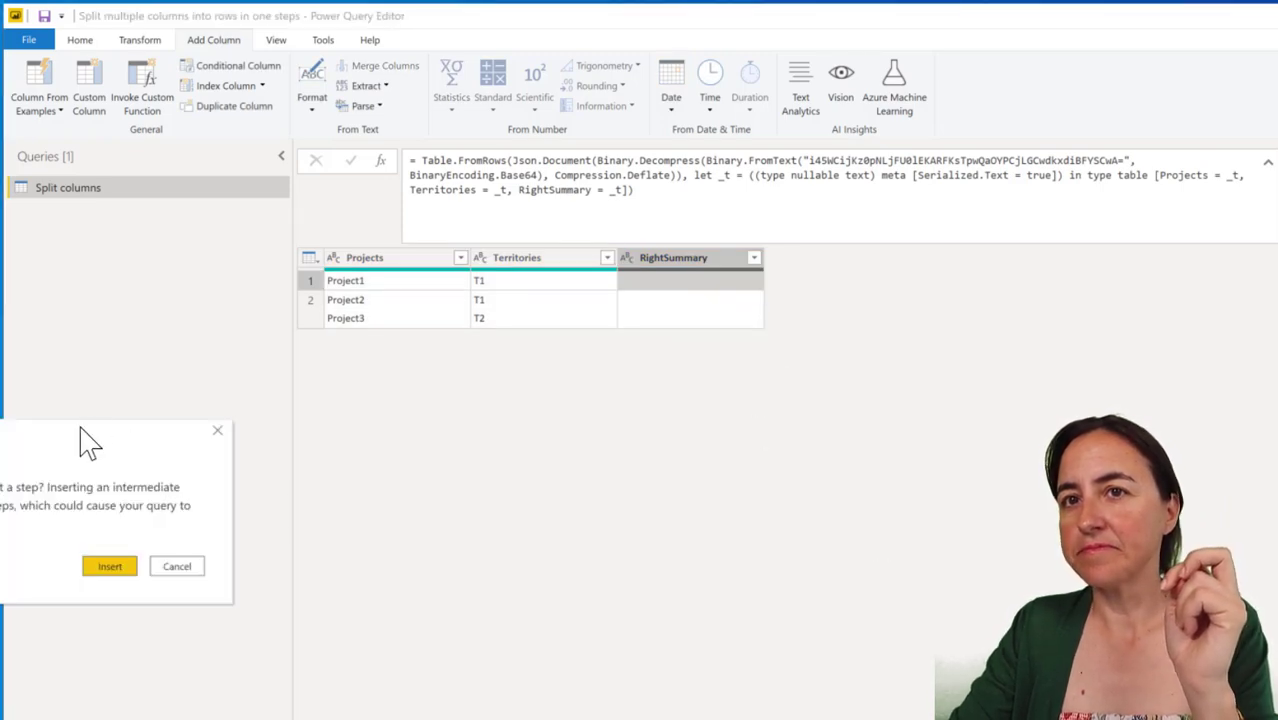
drag(80, 430, 768, 380)
click(800, 505)
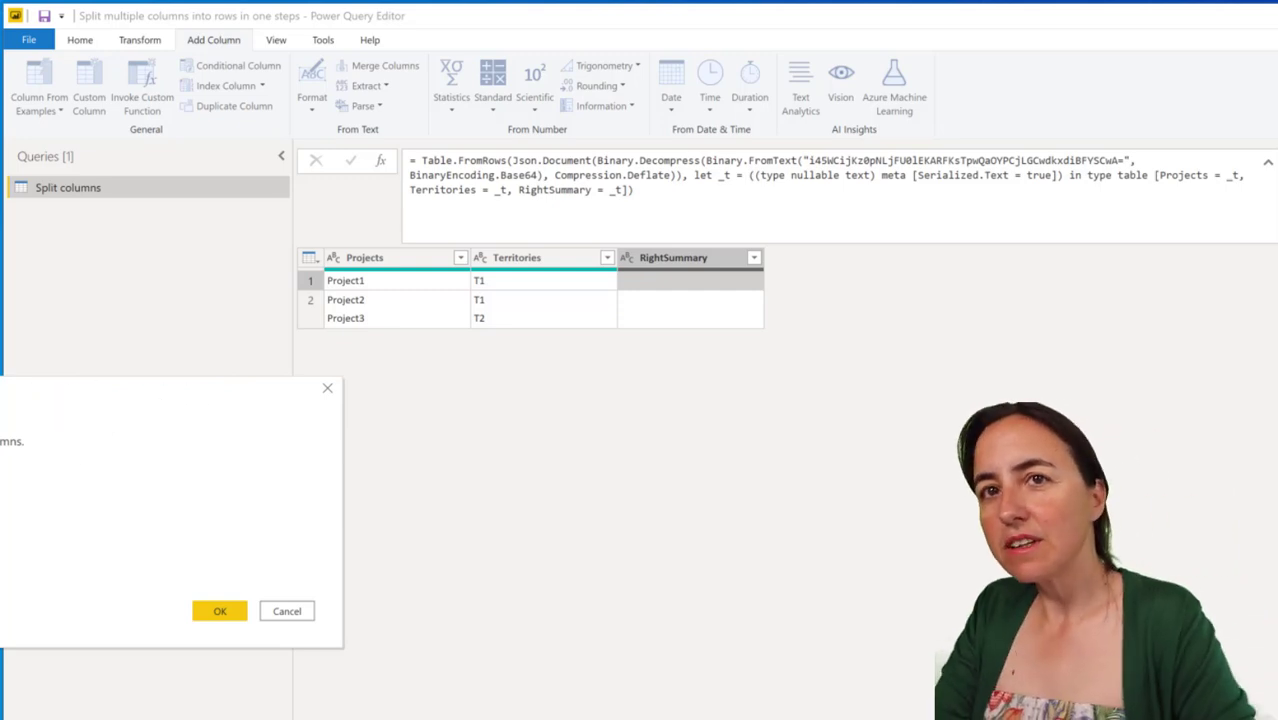
Replace blank RightSummary values with null, then go back to trace the resulting expansion error.
click(222, 612)
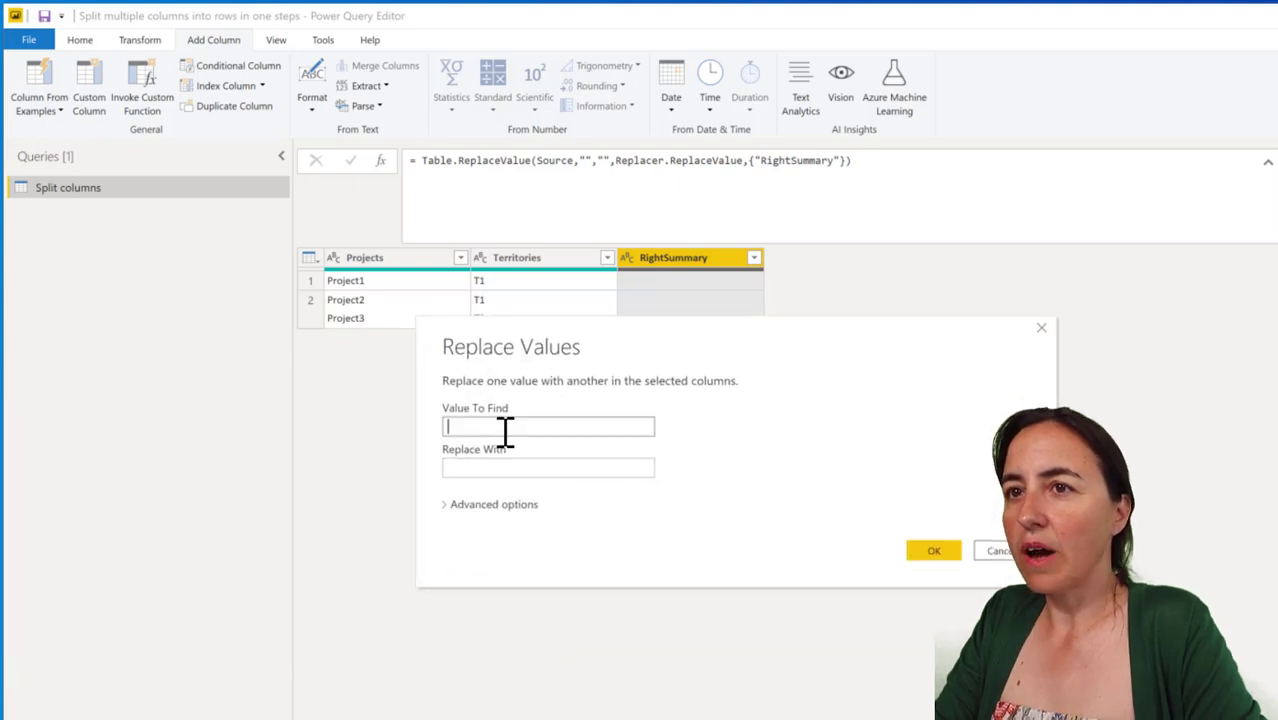
click(495, 465)
text(nul)
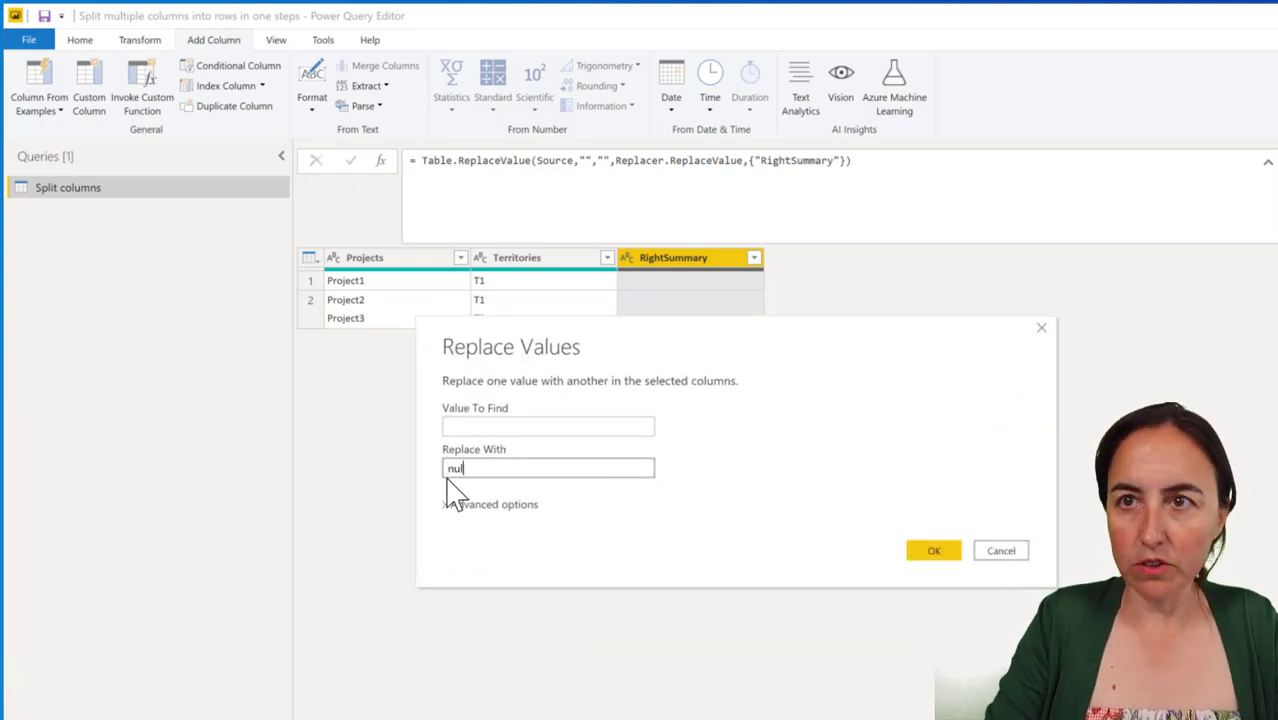
text(l)
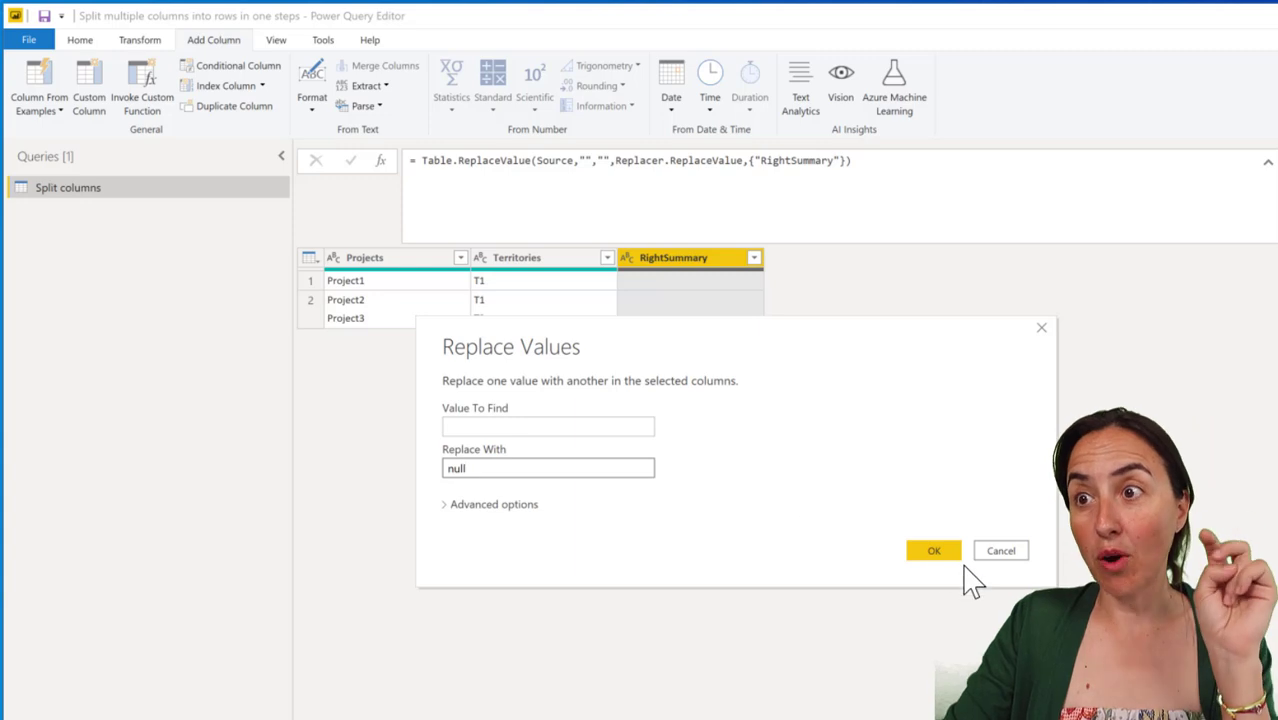
click(936, 551)
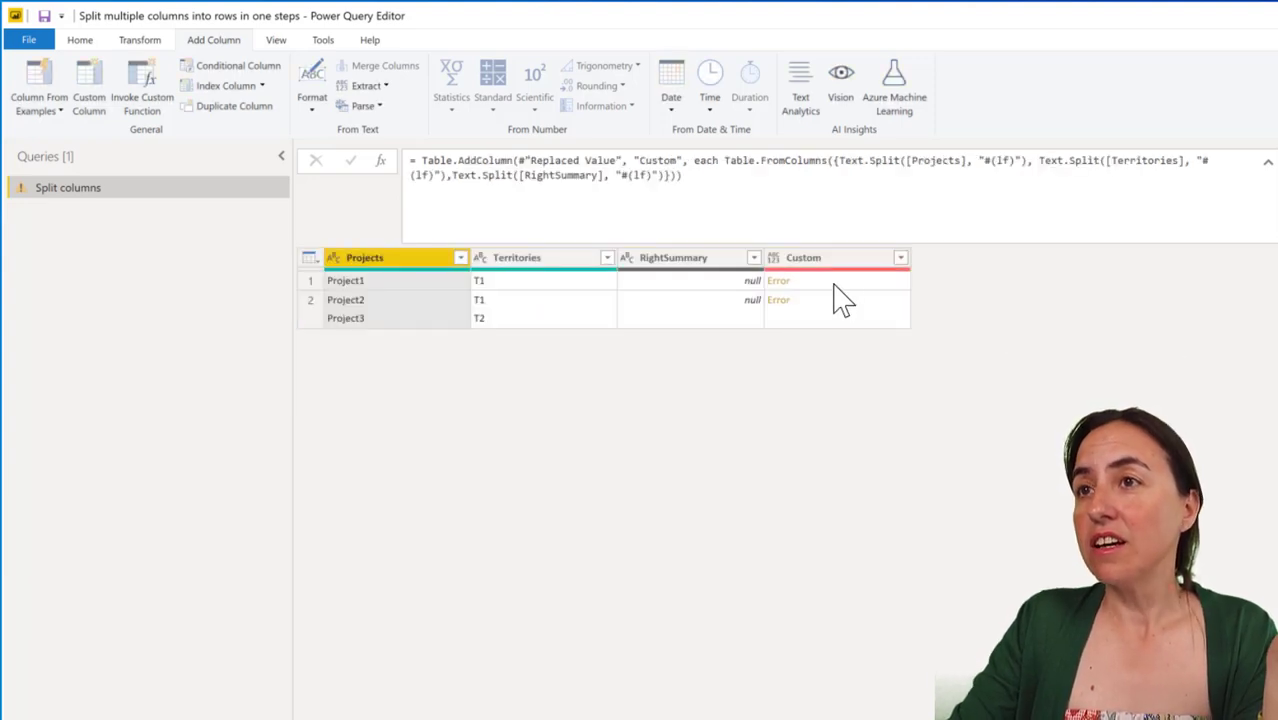
click(833, 283)
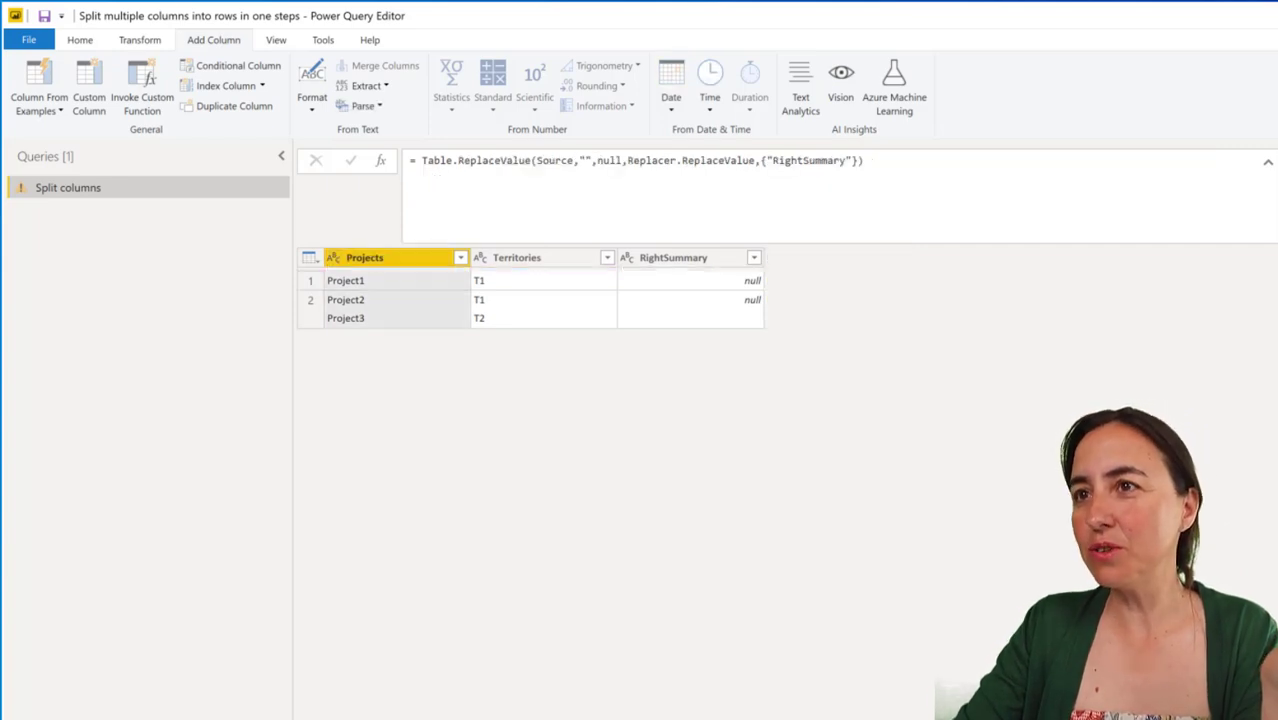
Insert a Replace Values step on RightSummary turning null back into empty text.
right_click(706, 258)
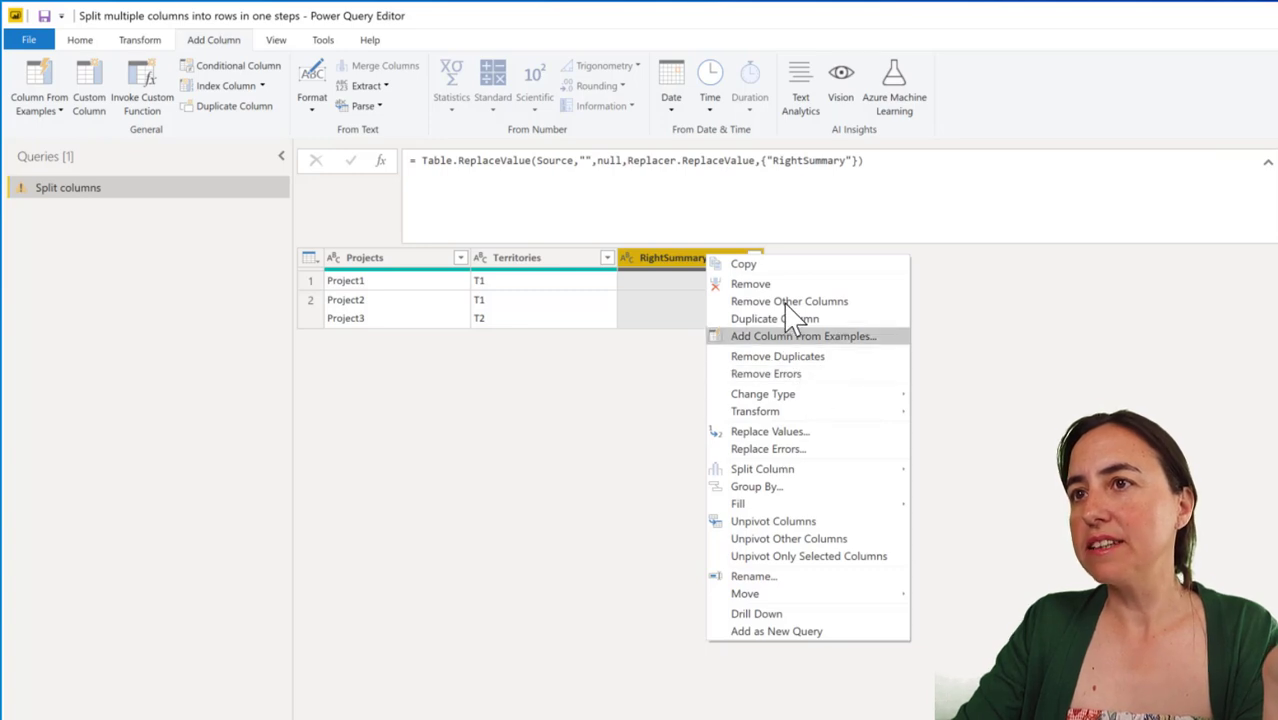
click(813, 437)
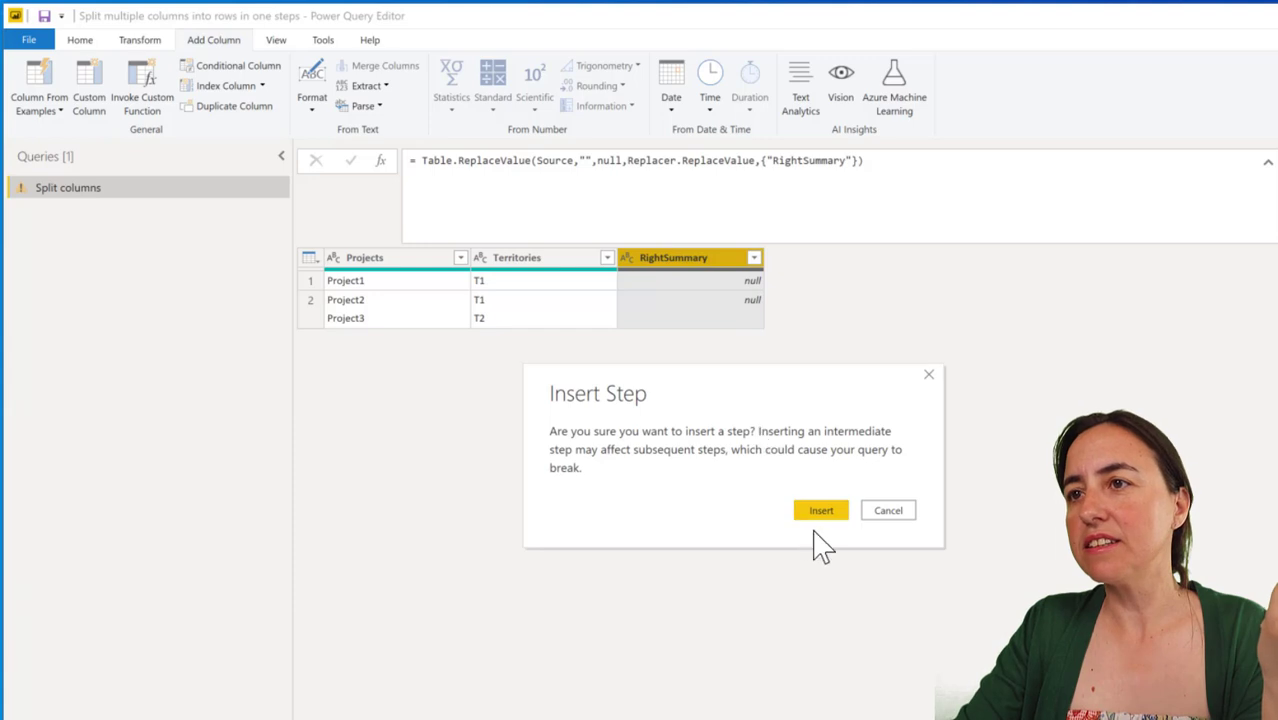
click(820, 510)
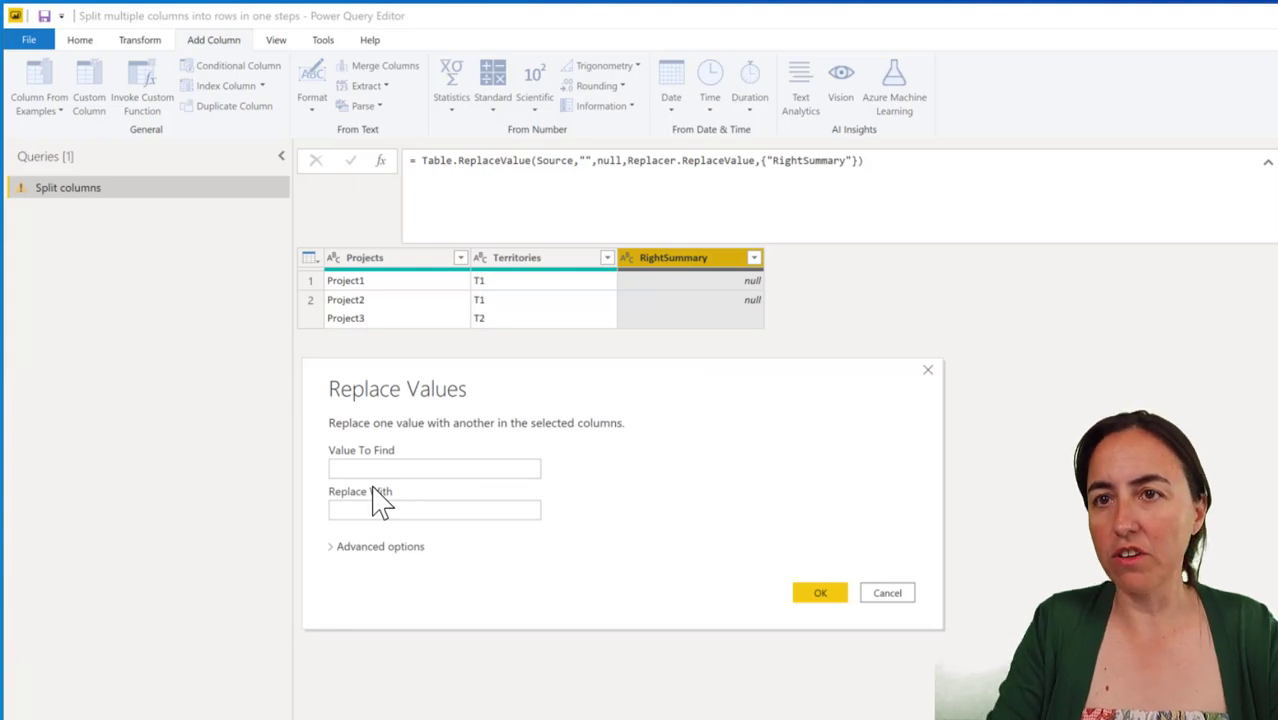
click(400, 463)
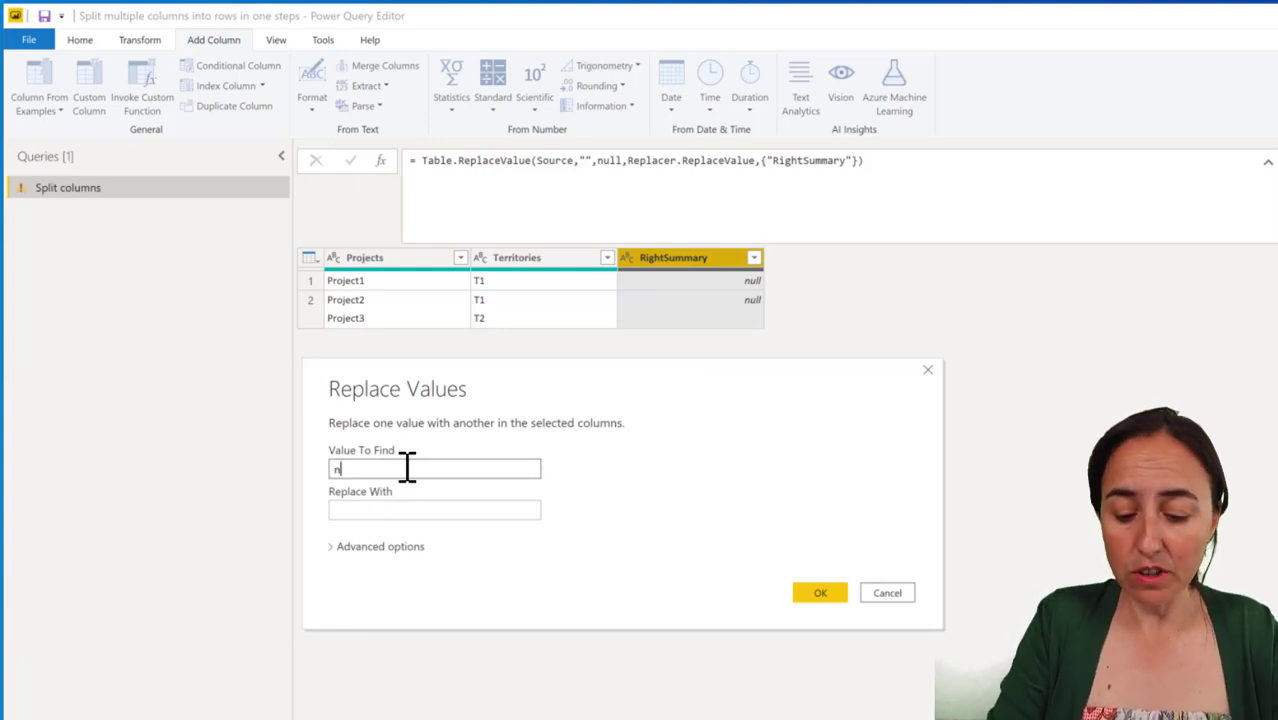
text(nul)
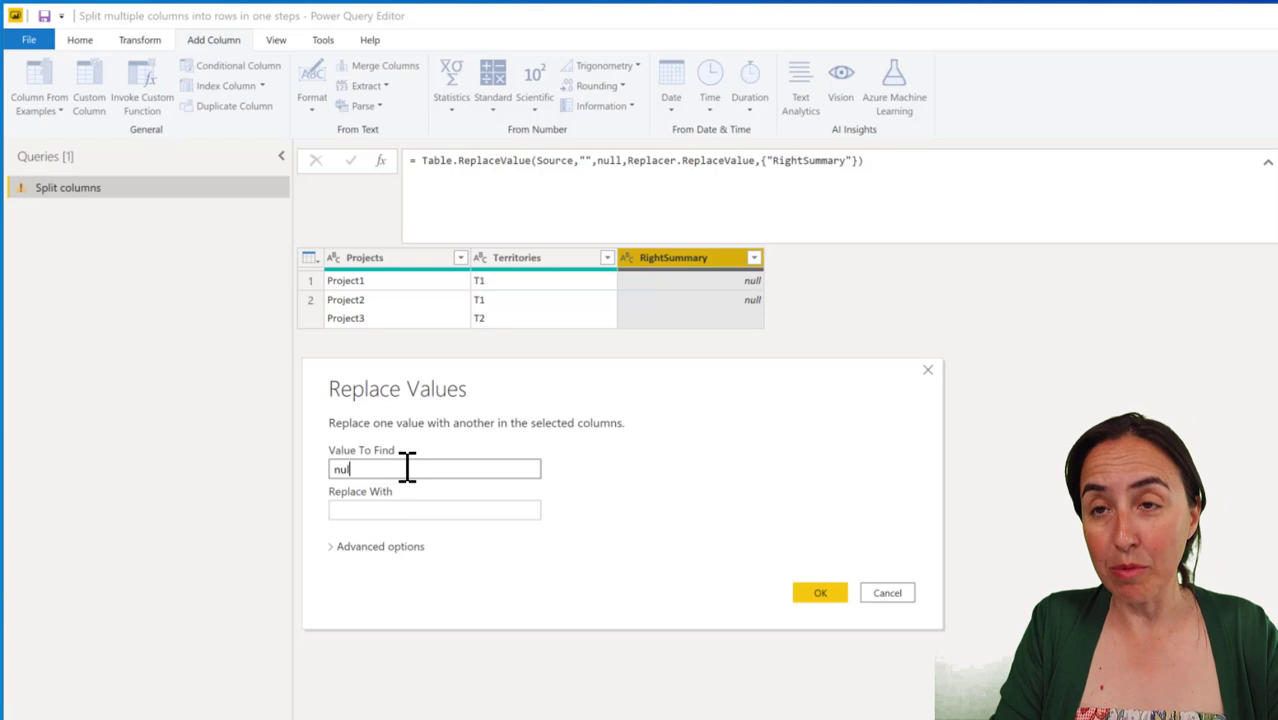
text(l)
key(Tab)
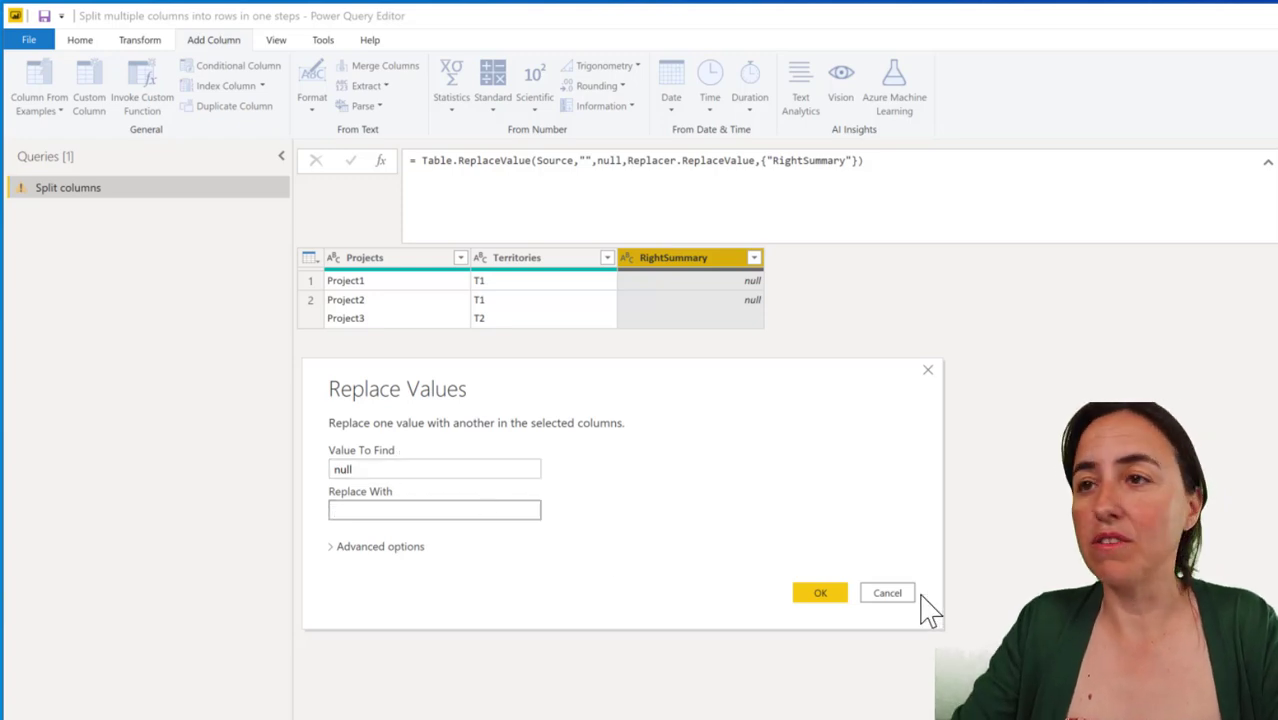
click(816, 592)
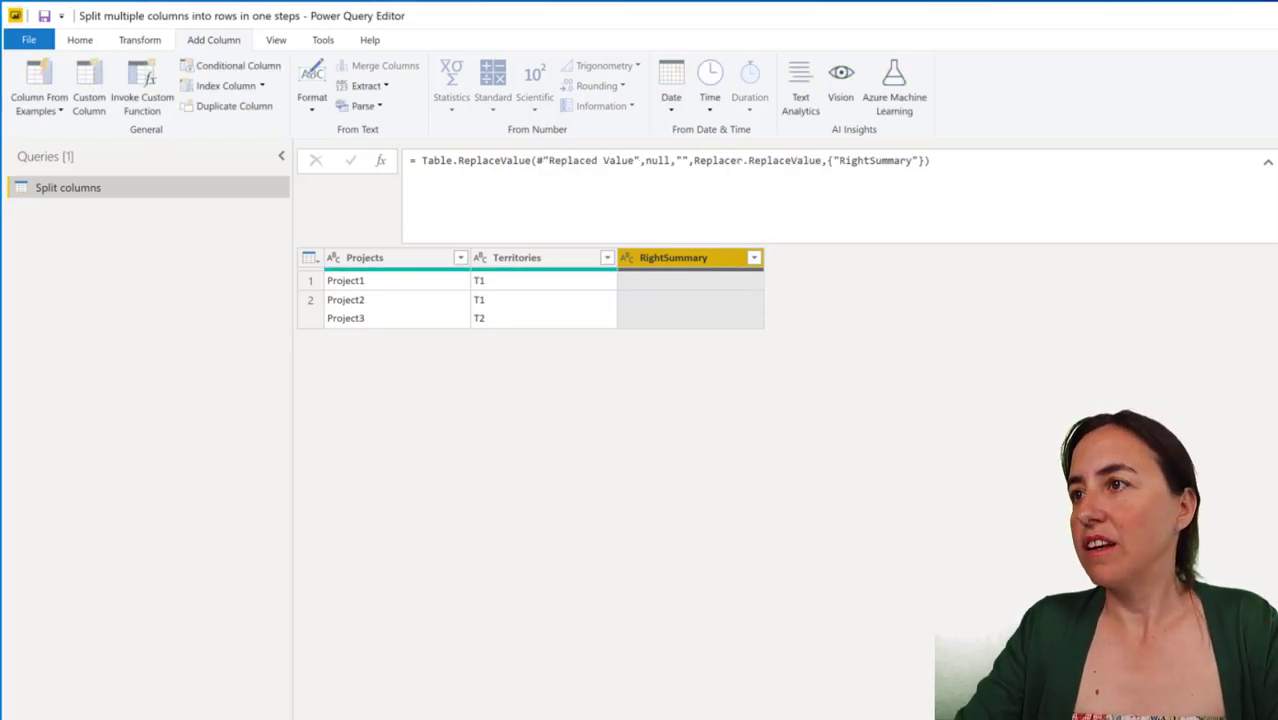